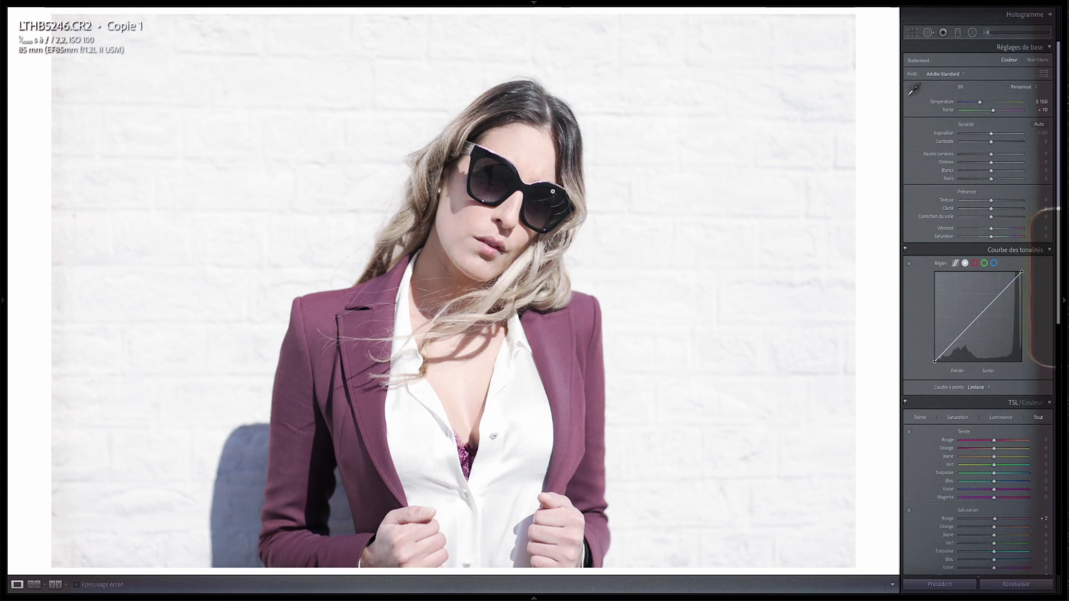
- Zoom in on the sunglasses, then return to the full-photo view
{"action": "left_click", "coordinate": [493, 167]}
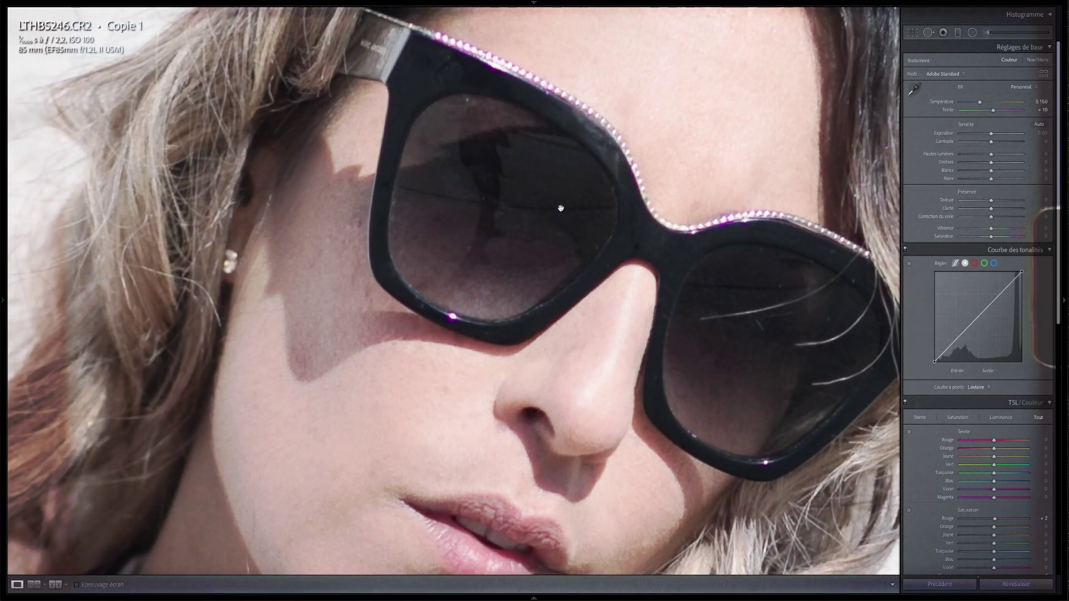
{"action": "key", "text": "ctrl+minus"}
{"action": "key", "text": "ctrl+minus"}
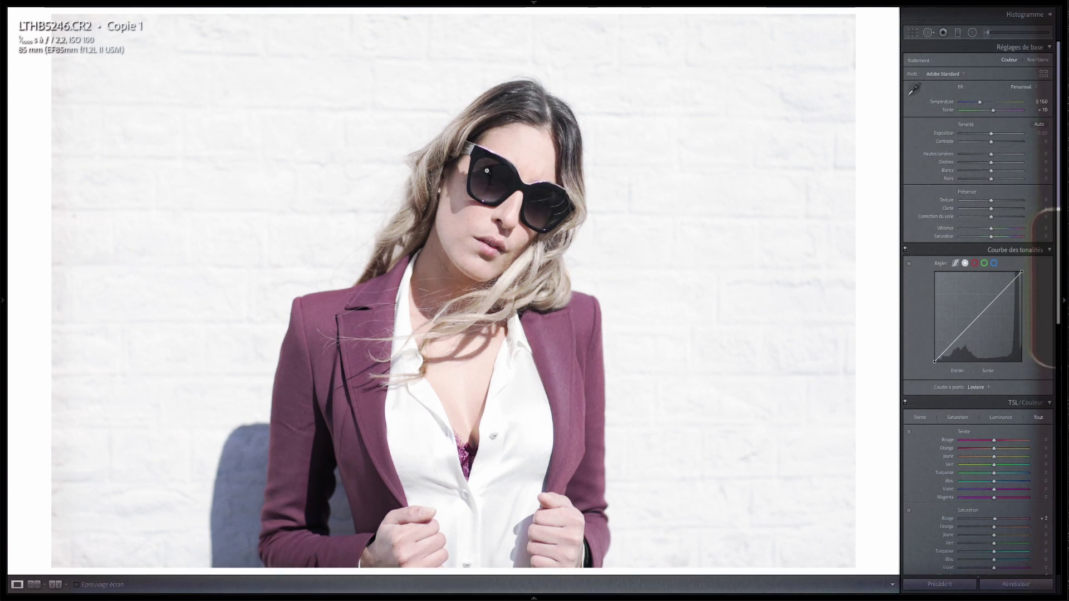
{"action": "left_click", "coordinate": [487, 171]}
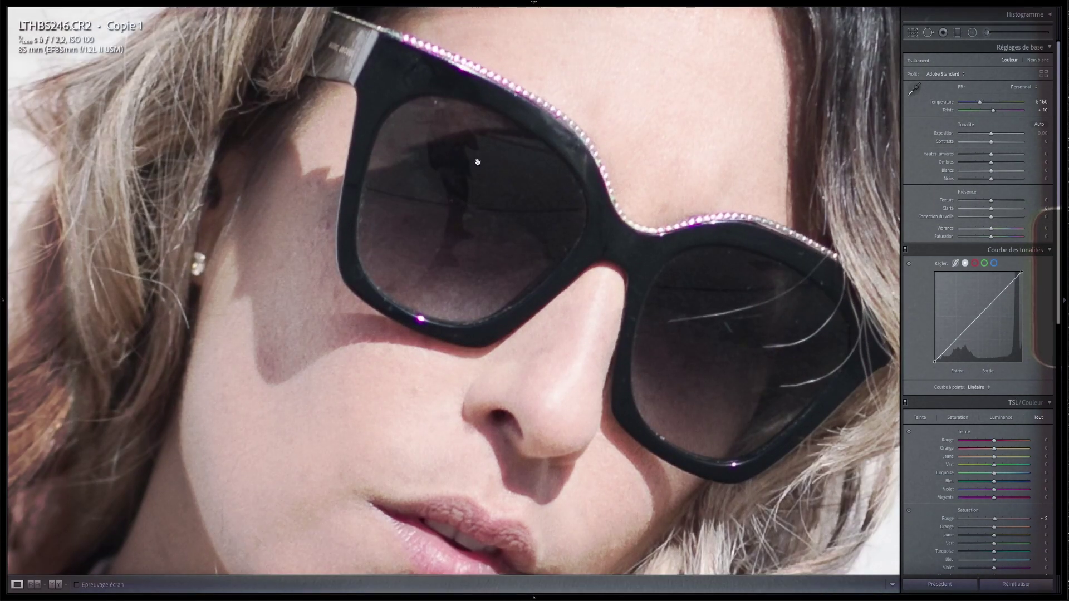
{"action": "left_click", "coordinate": [477, 162]}
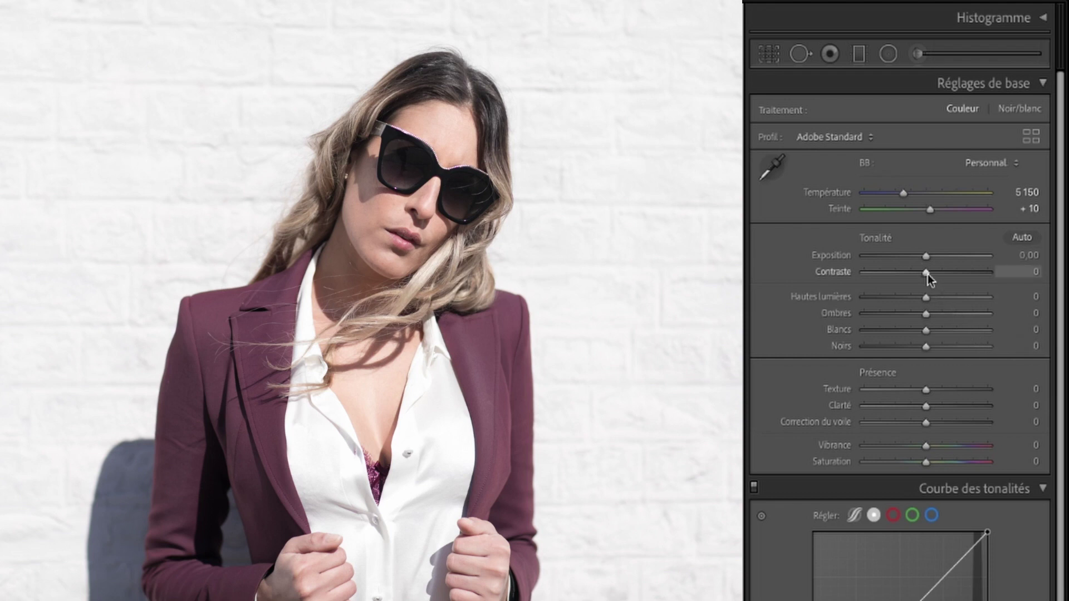
- Set Contrast to +15 and Clarity to +26 in the Basic panel
{"action": "left_click_drag", "start_coordinate": [927, 273], "coordinate": [939, 274]}
{"action": "mouse_move", "coordinate": [938, 274]}
{"action": "left_mouse_down"}
{"action": "mouse_move", "coordinate": [972, 275]}
{"action": "mouse_move", "coordinate": [939, 275]}
{"action": "left_mouse_up"}
{"action": "left_click_drag", "start_coordinate": [935, 275], "coordinate": [935, 275]}
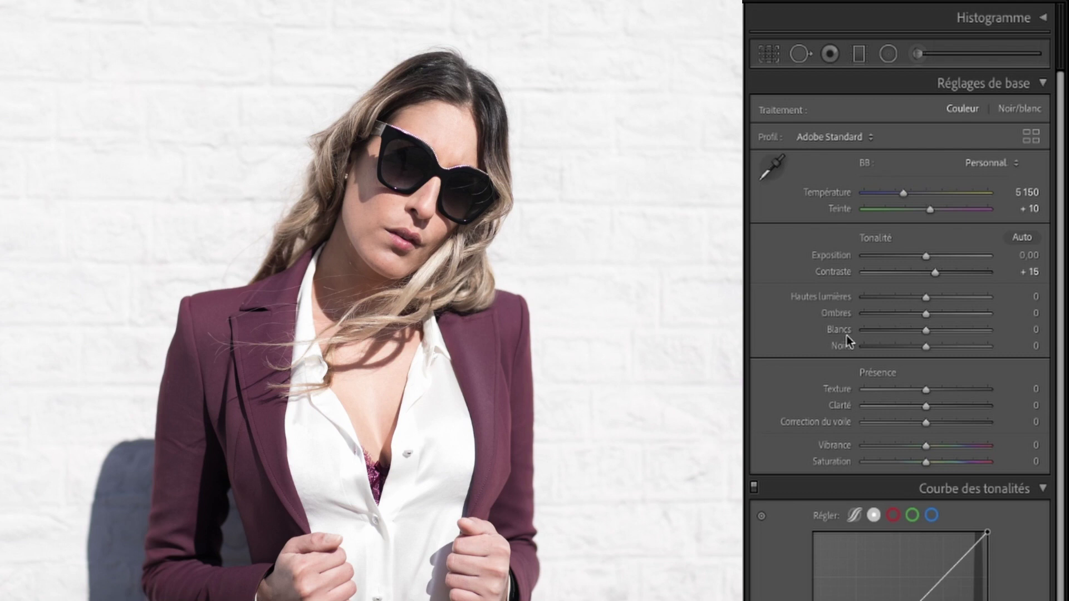
{"action": "scroll", "coordinate": [846, 335], "scroll_direction": "down", "scroll_amount": 1}
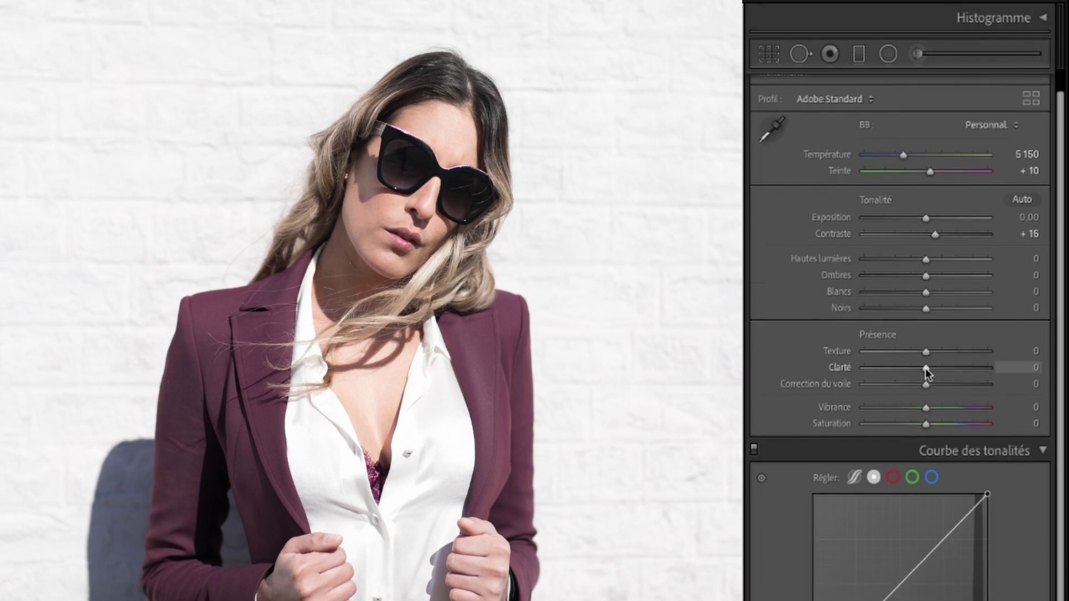
{"action": "mouse_move", "coordinate": [926, 368]}
{"action": "left_mouse_down"}
{"action": "mouse_move", "coordinate": [998, 373]}
{"action": "mouse_move", "coordinate": [941, 373]}
{"action": "left_mouse_up"}
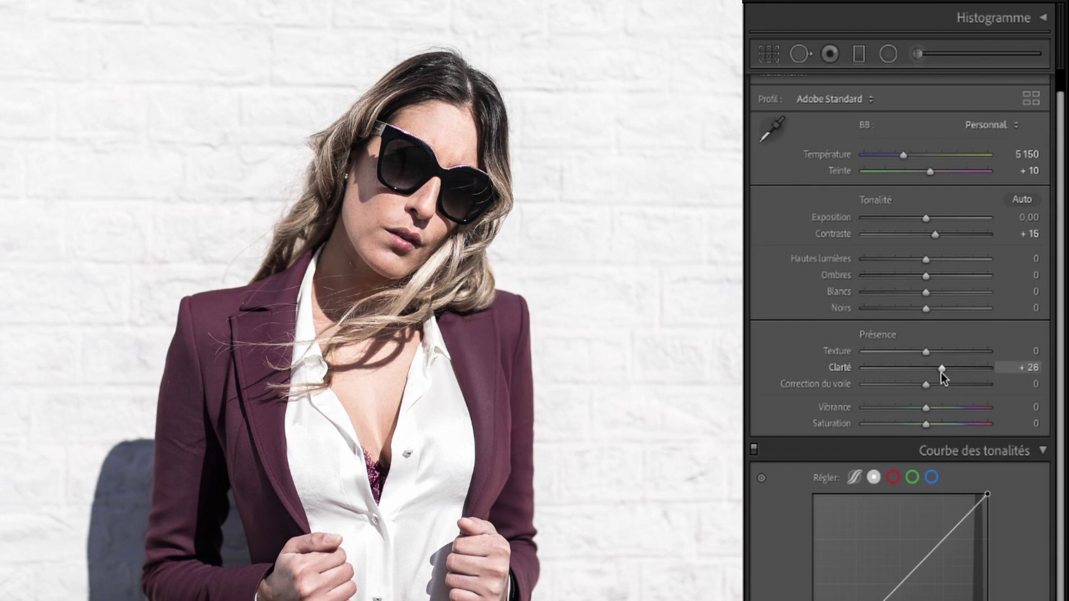
{"action": "scroll", "coordinate": [863, 354], "scroll_direction": "down", "scroll_amount": 2}
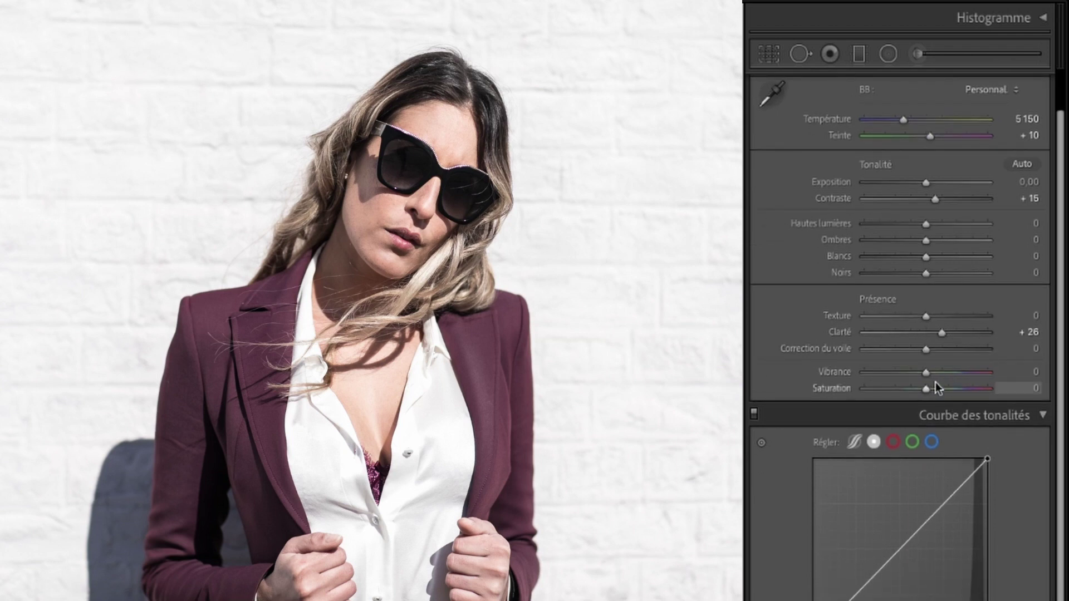
- Push Vibrance up, then settle it at +13, leaving Saturation at 0
{"action": "left_click_drag", "start_coordinate": [926, 373], "coordinate": [928, 376]}
{"action": "mouse_move", "coordinate": [926, 389]}
{"action": "left_mouse_down"}
{"action": "mouse_move", "coordinate": [937, 392]}
{"action": "mouse_move", "coordinate": [875, 392]}
{"action": "mouse_move", "coordinate": [978, 392]}
{"action": "mouse_move", "coordinate": [892, 393]}
{"action": "mouse_move", "coordinate": [974, 392]}
{"action": "mouse_move", "coordinate": [925, 393]}
{"action": "left_mouse_up"}
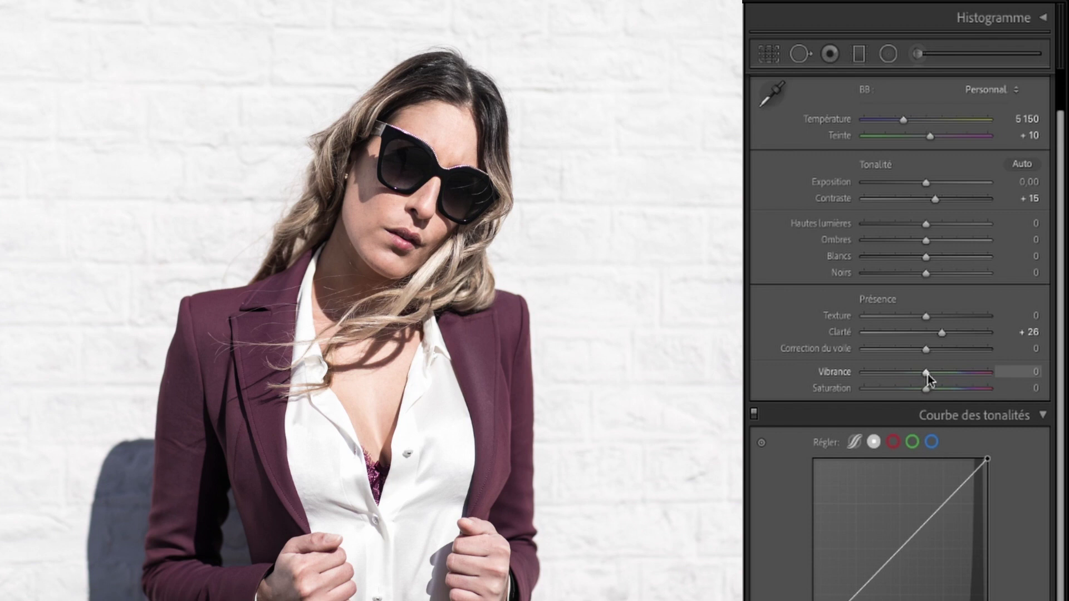
{"action": "left_click_drag", "start_coordinate": [927, 376], "coordinate": [987, 377]}
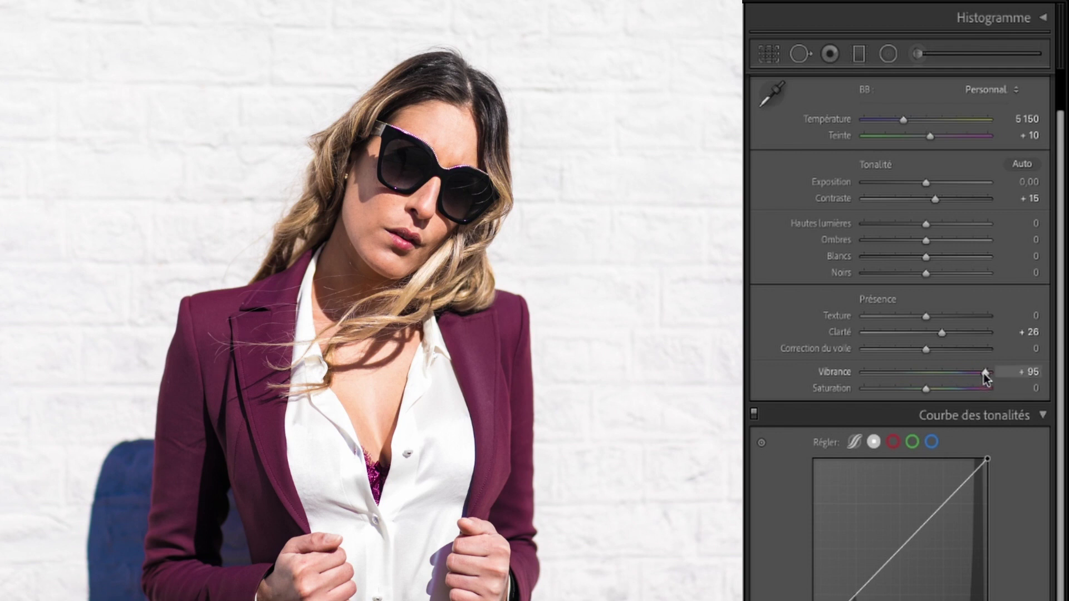
{"action": "mouse_move", "coordinate": [983, 373]}
{"action": "left_mouse_down"}
{"action": "mouse_move", "coordinate": [857, 376]}
{"action": "mouse_move", "coordinate": [978, 384]}
{"action": "mouse_move", "coordinate": [933, 379]}
{"action": "left_mouse_up"}
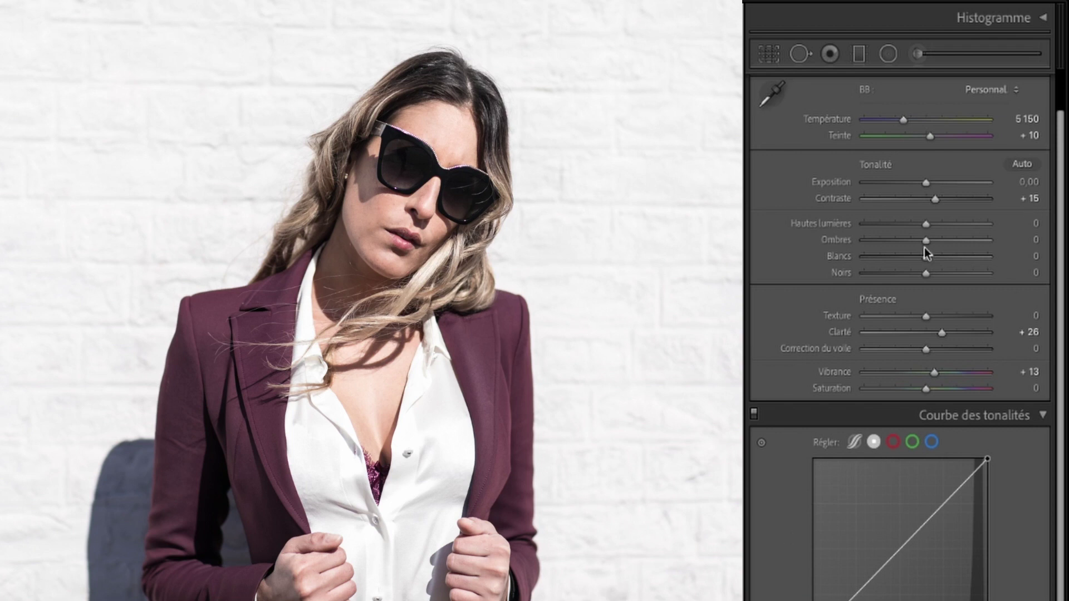
{"action": "scroll", "coordinate": [857, 217], "scroll_direction": "up", "scroll_amount": 3}
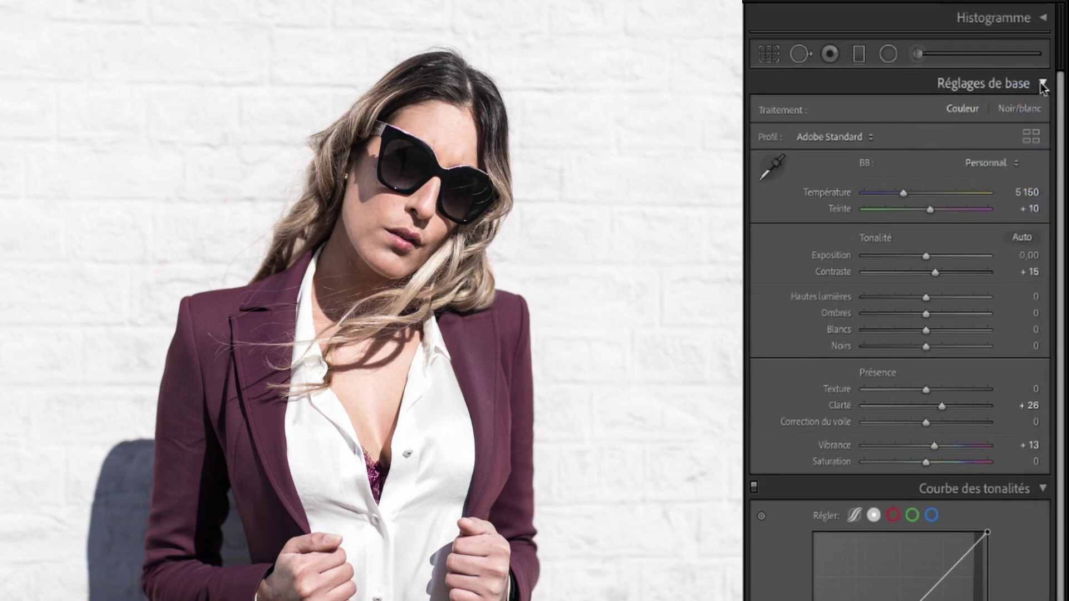
- In HSL Saturation, set Red to +9, Orange to +41 and Magenta to +48
{"action": "left_click", "coordinate": [1040, 85]}
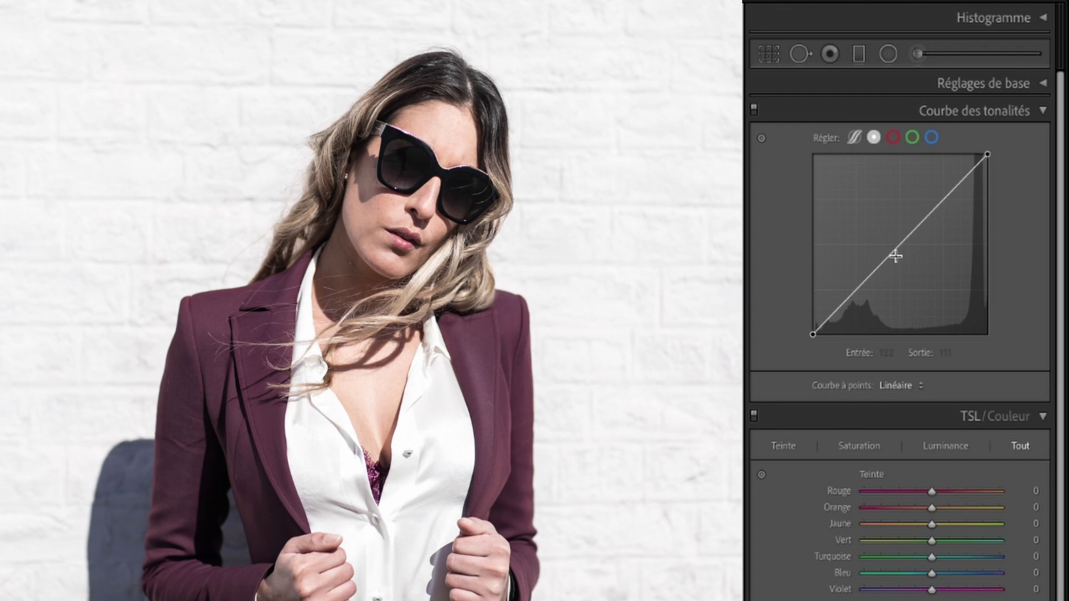
{"action": "scroll", "coordinate": [869, 445], "scroll_direction": "down", "scroll_amount": 5}
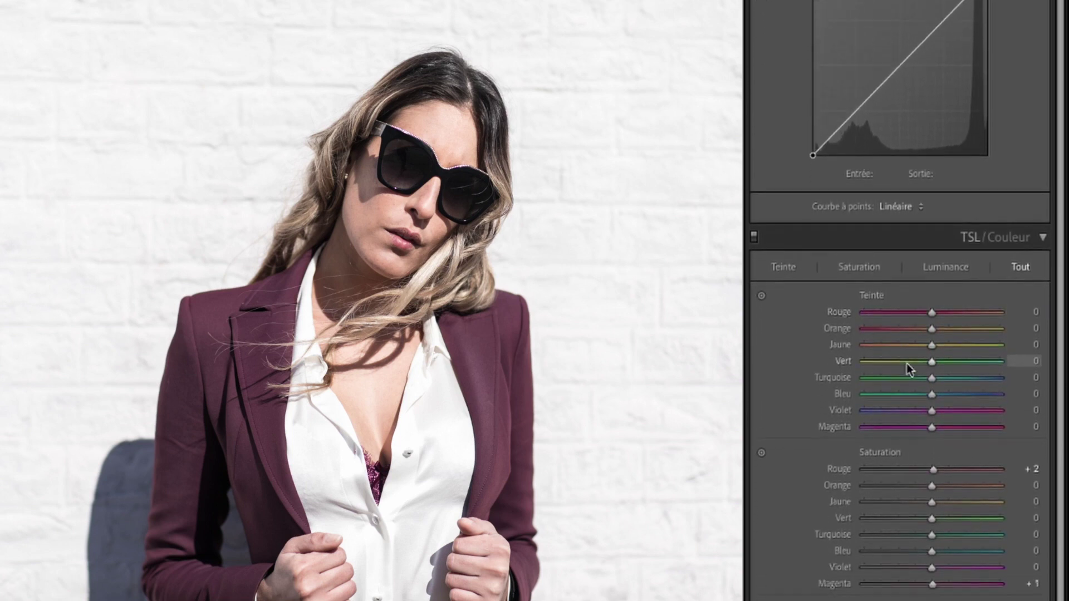
{"action": "scroll", "coordinate": [907, 368], "scroll_direction": "down", "scroll_amount": 2}
{"action": "scroll", "coordinate": [935, 363], "scroll_direction": "down", "scroll_amount": 2}
{"action": "scroll", "coordinate": [946, 342], "scroll_direction": "down", "scroll_amount": 2}
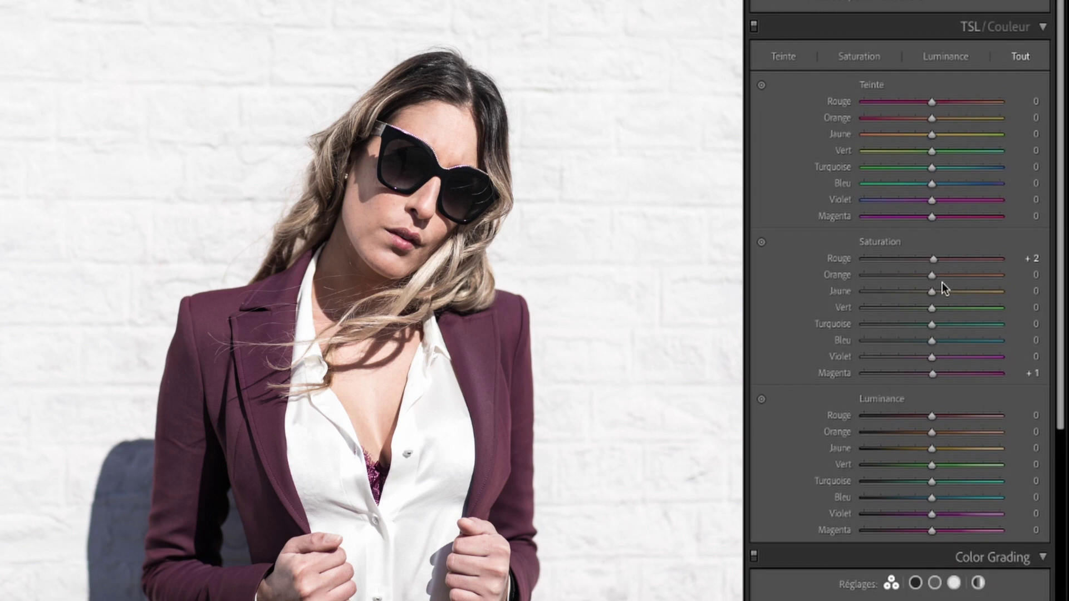
{"action": "mouse_move", "coordinate": [932, 277]}
{"action": "left_mouse_down"}
{"action": "mouse_move", "coordinate": [968, 277]}
{"action": "mouse_move", "coordinate": [913, 259]}
{"action": "mouse_move", "coordinate": [1001, 262]}
{"action": "mouse_move", "coordinate": [847, 255]}
{"action": "mouse_move", "coordinate": [939, 261]}
{"action": "left_mouse_up"}
{"action": "mouse_move", "coordinate": [933, 376]}
{"action": "left_mouse_down"}
{"action": "mouse_move", "coordinate": [868, 371]}
{"action": "mouse_move", "coordinate": [1004, 377]}
{"action": "left_mouse_up"}
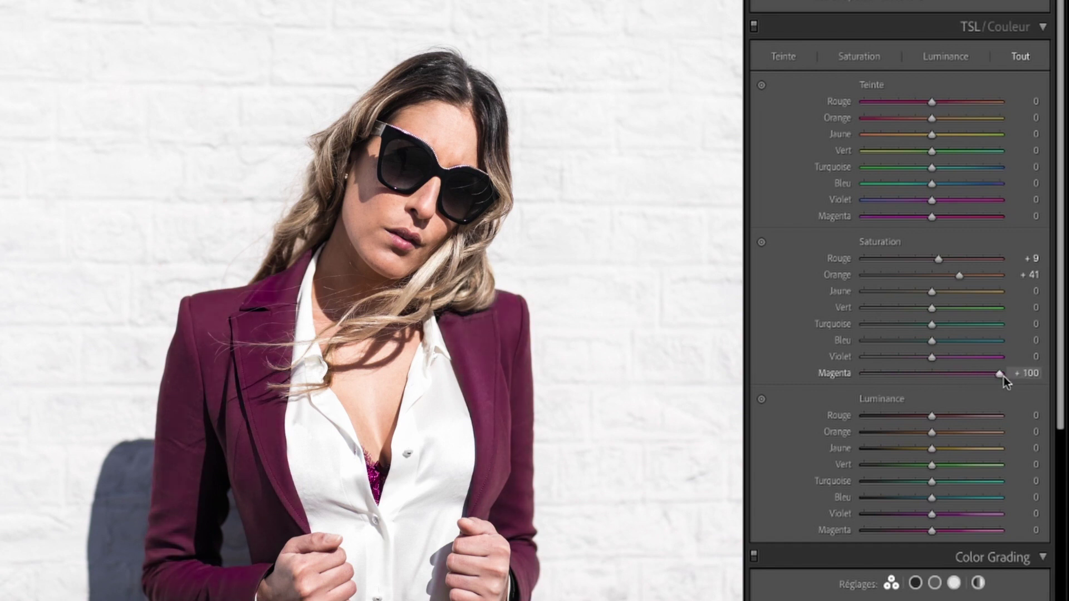
{"action": "left_click_drag", "start_coordinate": [1001, 377], "coordinate": [962, 376]}
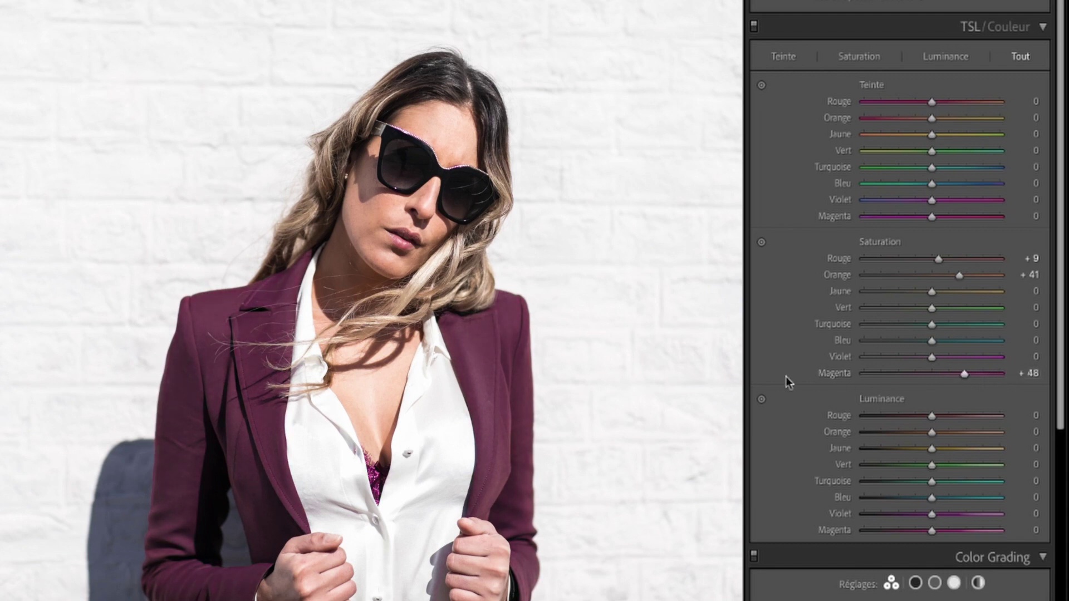
{"action": "scroll", "coordinate": [762, 373], "scroll_direction": "up", "scroll_amount": 2}
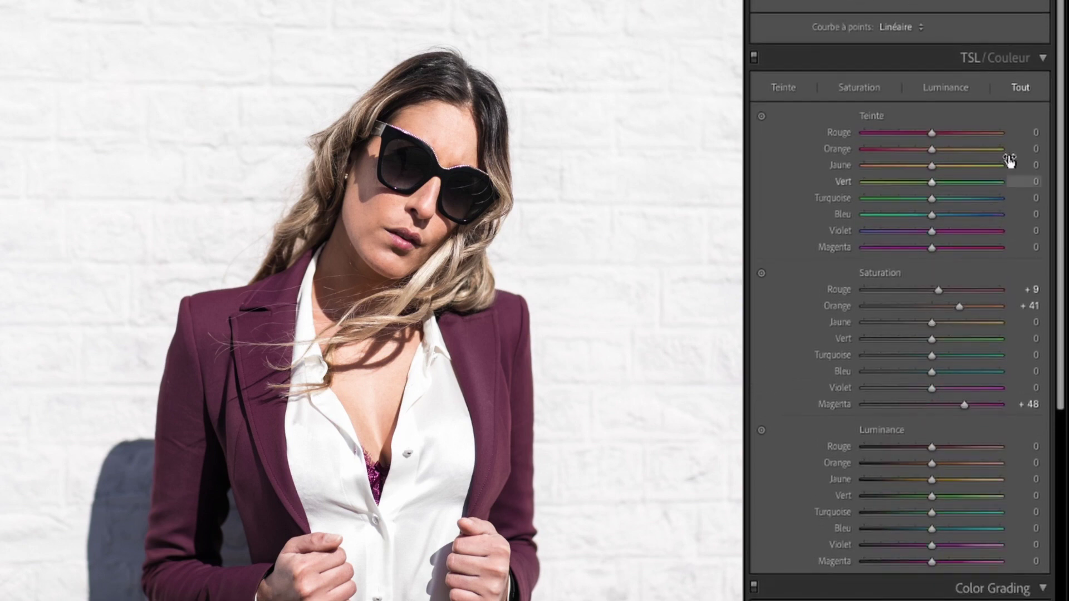
{"action": "left_click", "coordinate": [1042, 58]}
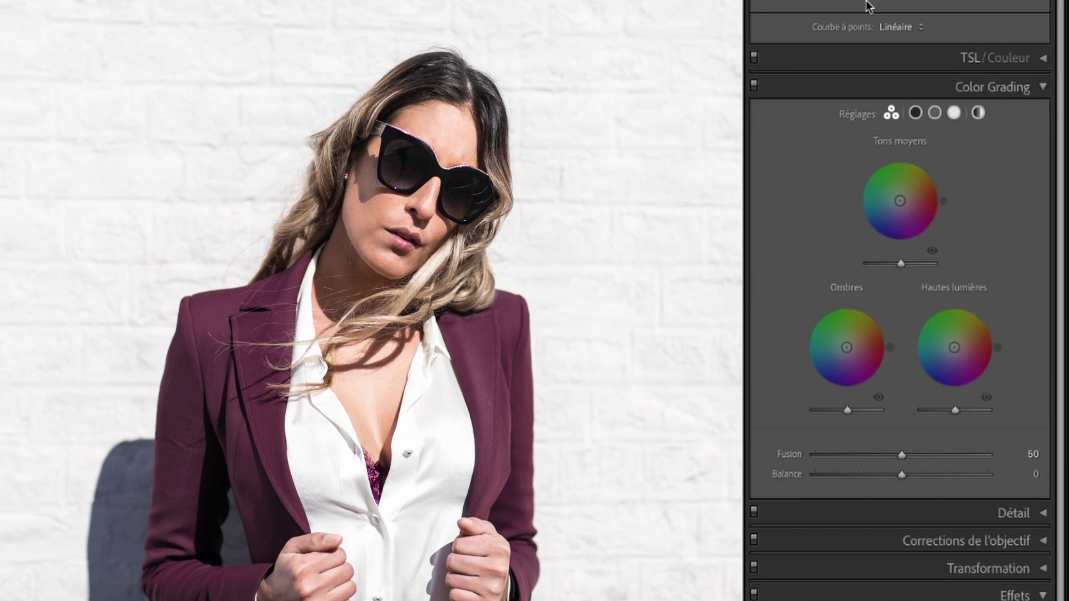
{"action": "scroll", "coordinate": [902, 9], "scroll_direction": "up", "scroll_amount": 2}
{"action": "scroll", "coordinate": [902, 9], "scroll_direction": "up", "scroll_amount": 2}
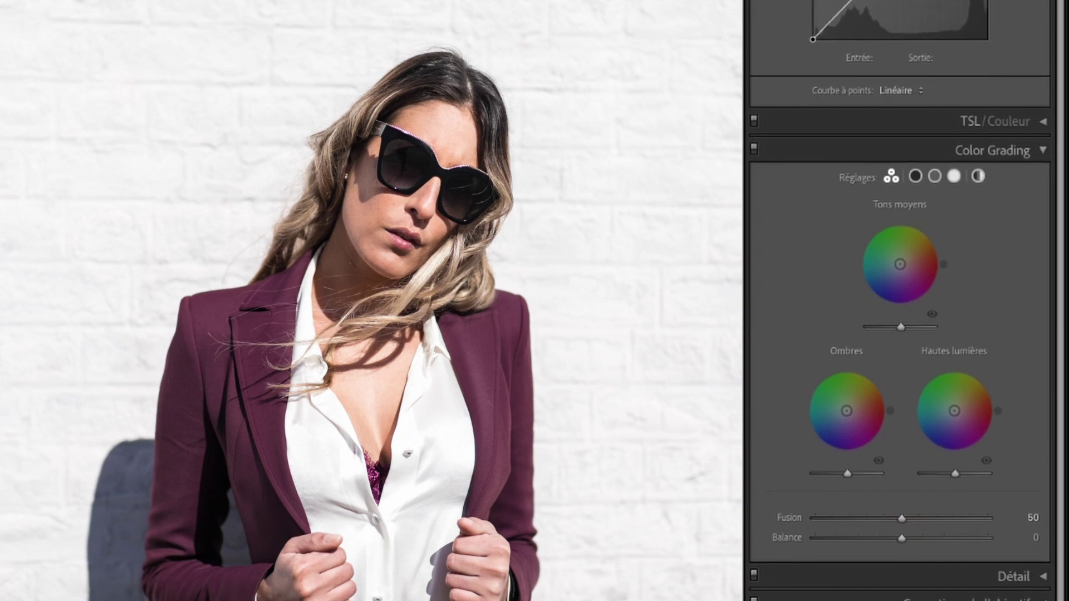
{"action": "scroll", "coordinate": [902, 8], "scroll_direction": "up", "scroll_amount": 2}
{"action": "scroll", "coordinate": [946, 12], "scroll_direction": "up", "scroll_amount": 2}
{"action": "scroll", "coordinate": [945, 12], "scroll_direction": "up", "scroll_amount": 2}
{"action": "scroll", "coordinate": [943, 43], "scroll_direction": "up", "scroll_amount": 2}
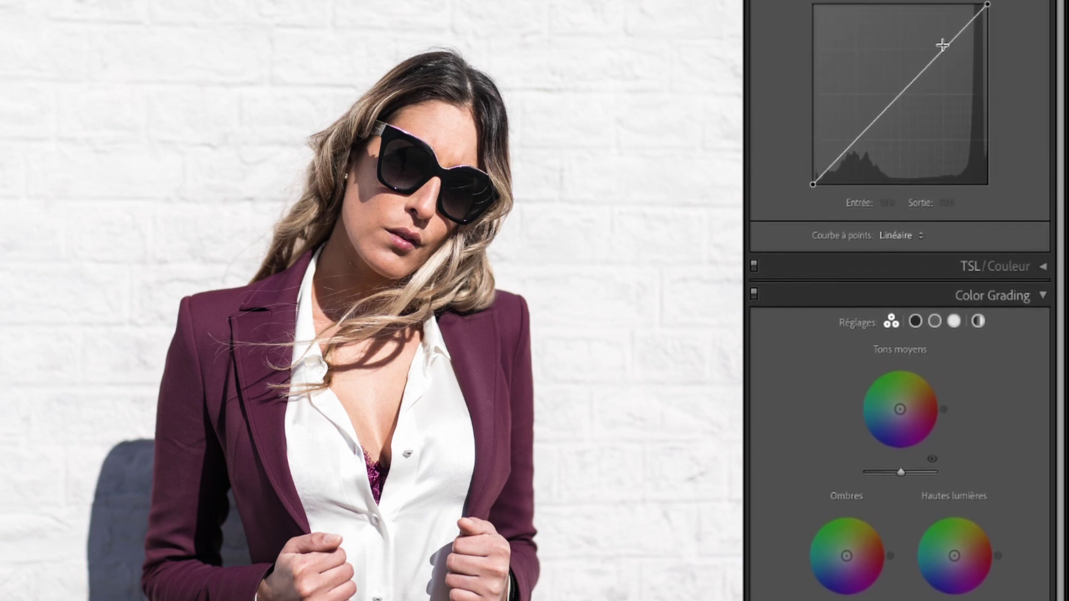
{"action": "scroll", "coordinate": [942, 82], "scroll_direction": "up", "scroll_amount": 2}
{"action": "scroll", "coordinate": [943, 81], "scroll_direction": "up", "scroll_amount": 2}
{"action": "scroll", "coordinate": [943, 112], "scroll_direction": "up", "scroll_amount": 1}
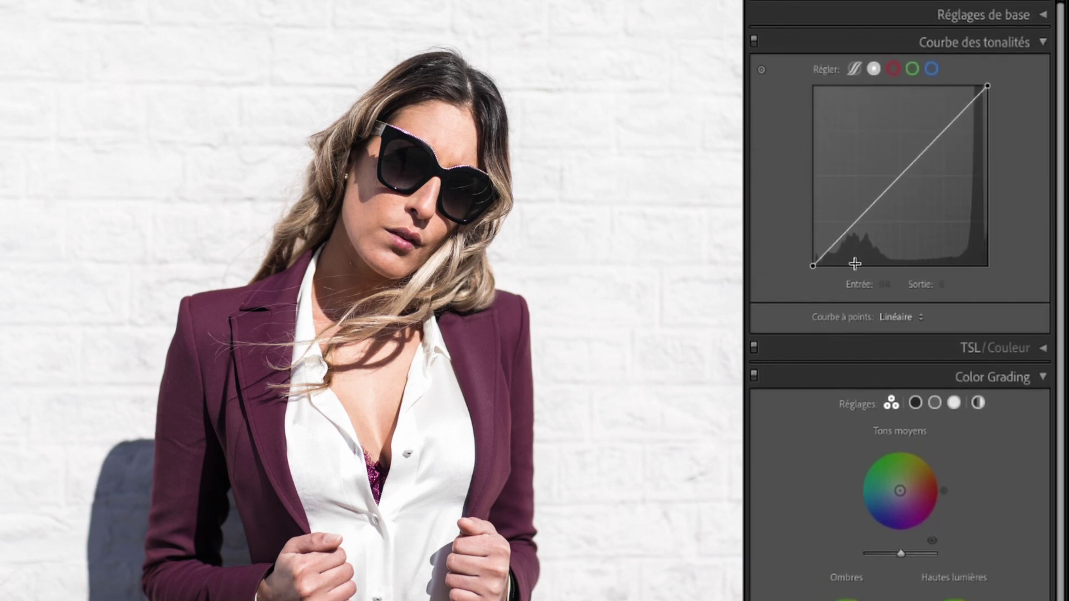
{"action": "left_click_drag", "start_coordinate": [818, 265], "coordinate": [836, 239]}
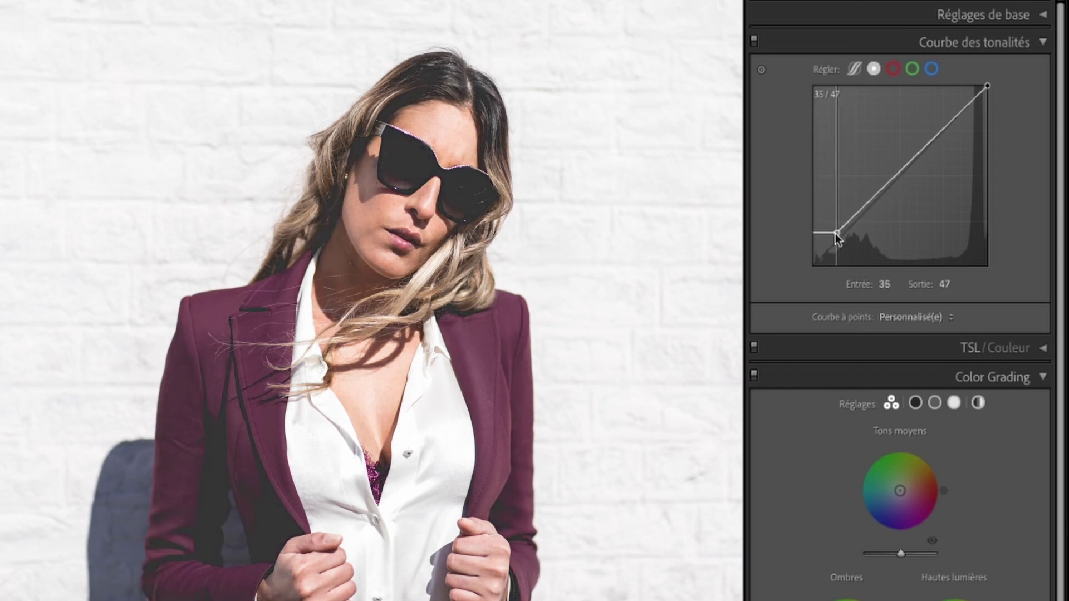
{"action": "left_click_drag", "start_coordinate": [836, 240], "coordinate": [900, 177]}
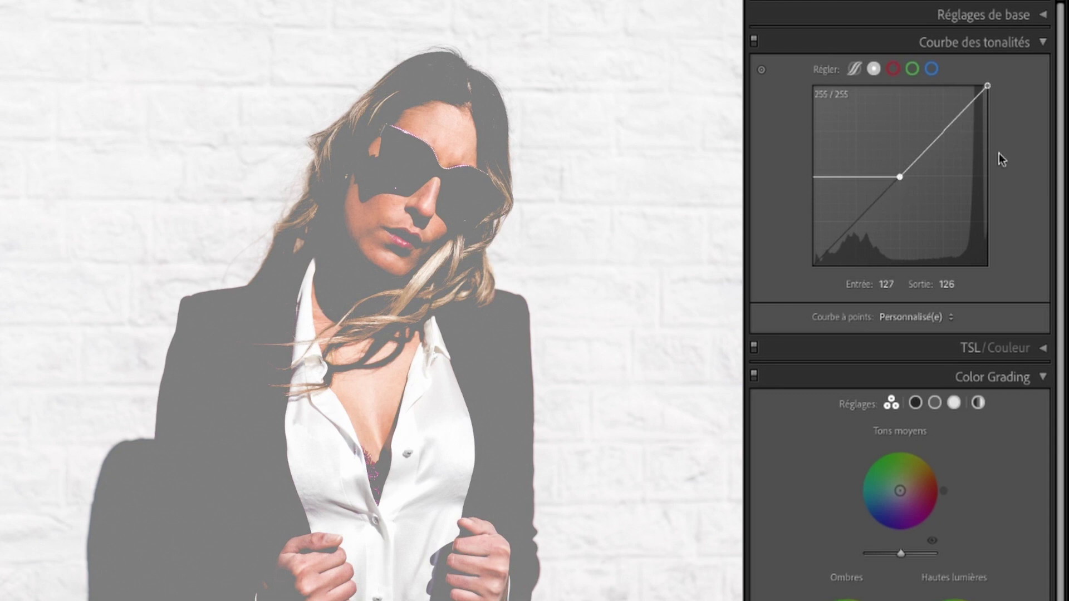
{"action": "mouse_move", "coordinate": [900, 176]}
{"action": "left_mouse_down"}
{"action": "mouse_move", "coordinate": [884, 168]}
{"action": "mouse_move", "coordinate": [841, 240]}
{"action": "left_mouse_up"}
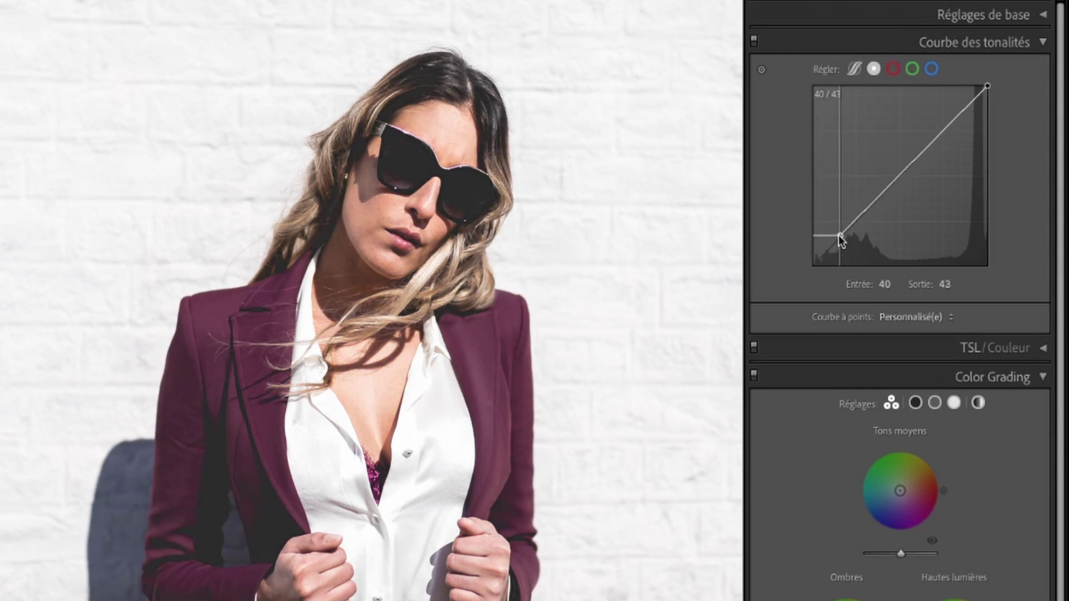
{"action": "mouse_move", "coordinate": [841, 240]}
{"action": "left_mouse_down"}
{"action": "mouse_move", "coordinate": [887, 200]}
{"action": "mouse_move", "coordinate": [813, 268]}
{"action": "left_mouse_up"}
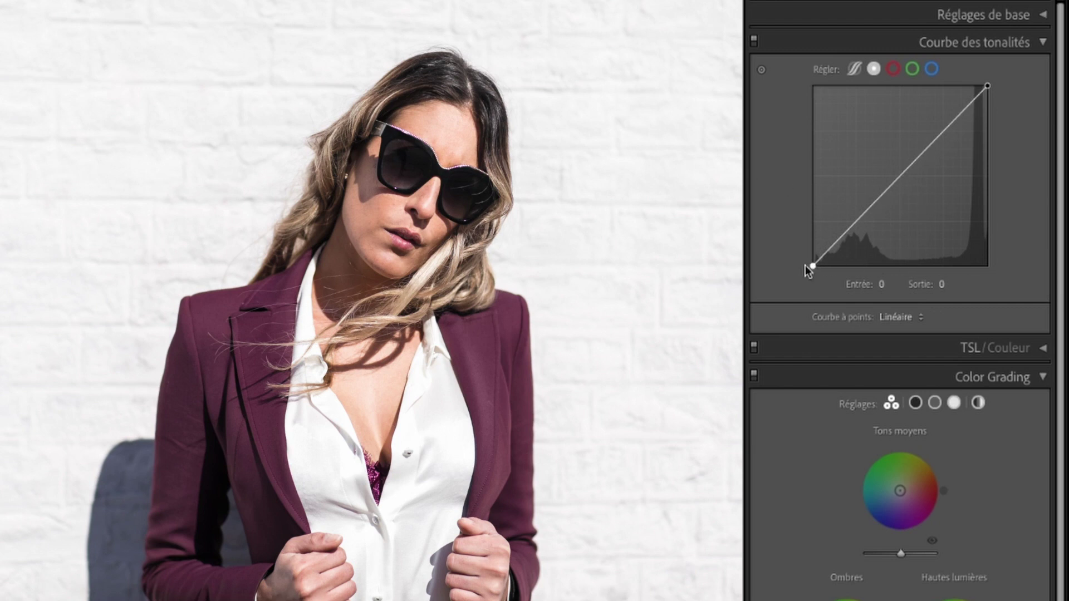
- Drag the RGB point curve's black endpoint up the diagonal to about 38/38
{"action": "left_click_drag", "start_coordinate": [812, 266], "coordinate": [902, 176]}
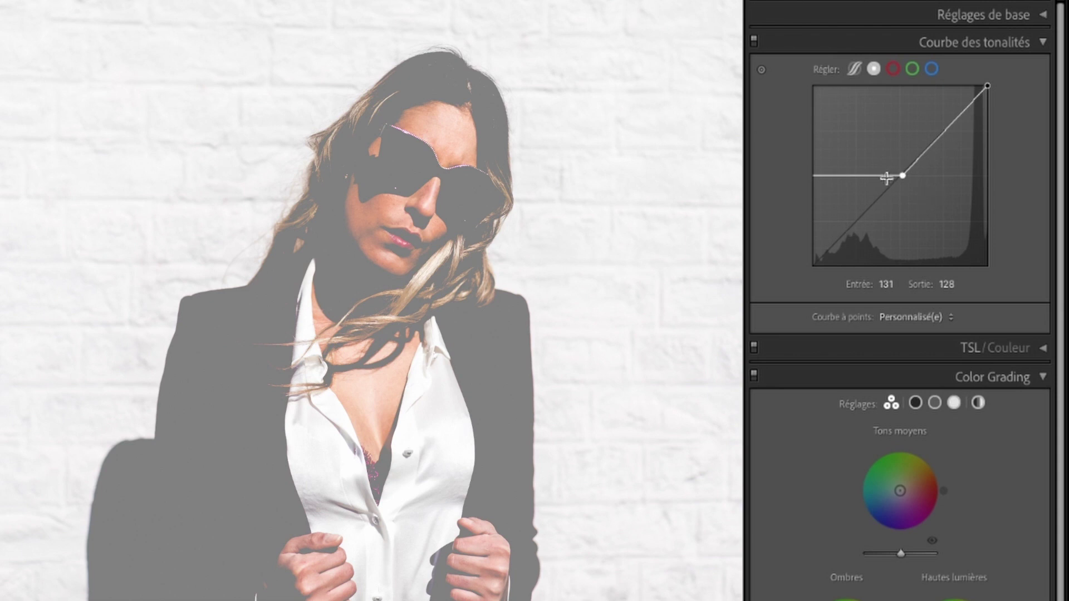
{"action": "mouse_move", "coordinate": [903, 176]}
{"action": "left_mouse_down"}
{"action": "mouse_move", "coordinate": [870, 221]}
{"action": "mouse_move", "coordinate": [986, 88]}
{"action": "mouse_move", "coordinate": [828, 249]}
{"action": "mouse_move", "coordinate": [838, 243]}
{"action": "left_mouse_up"}
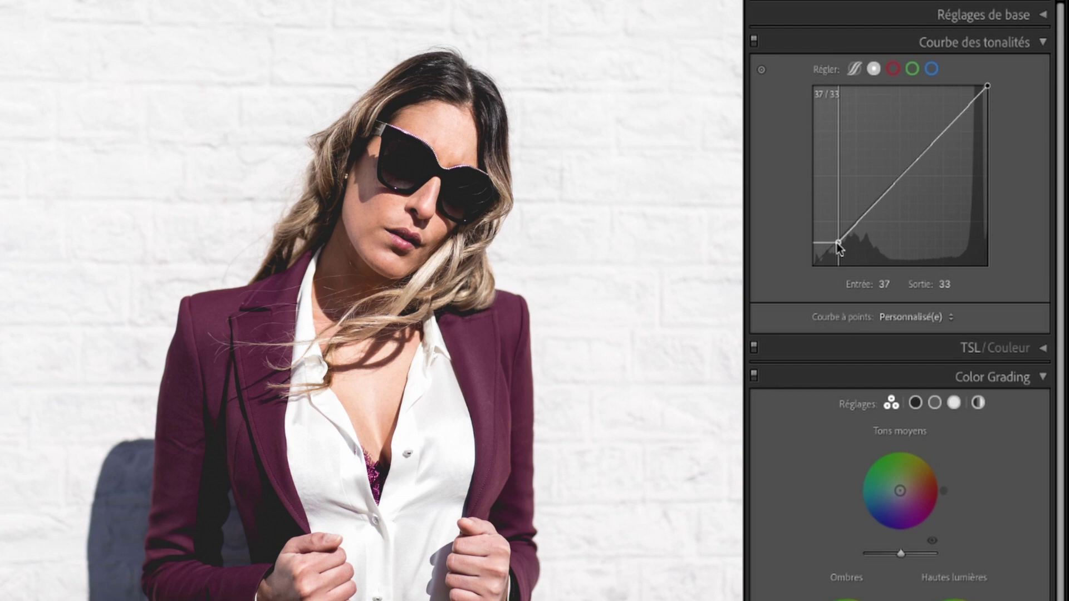
{"action": "mouse_move", "coordinate": [1022, 173]}
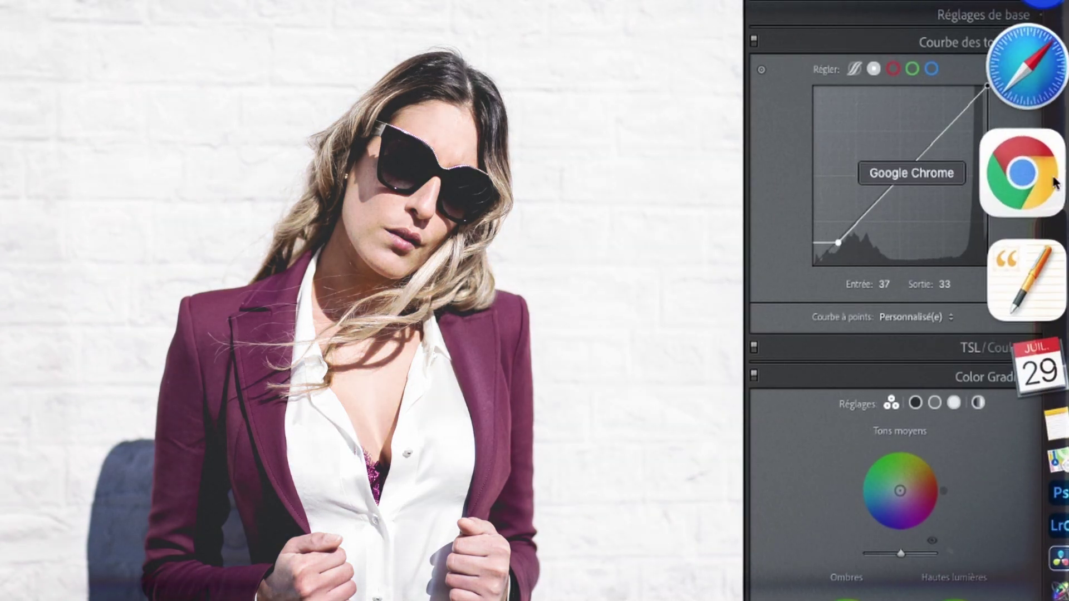
{"action": "left_click", "coordinate": [1054, 184]}
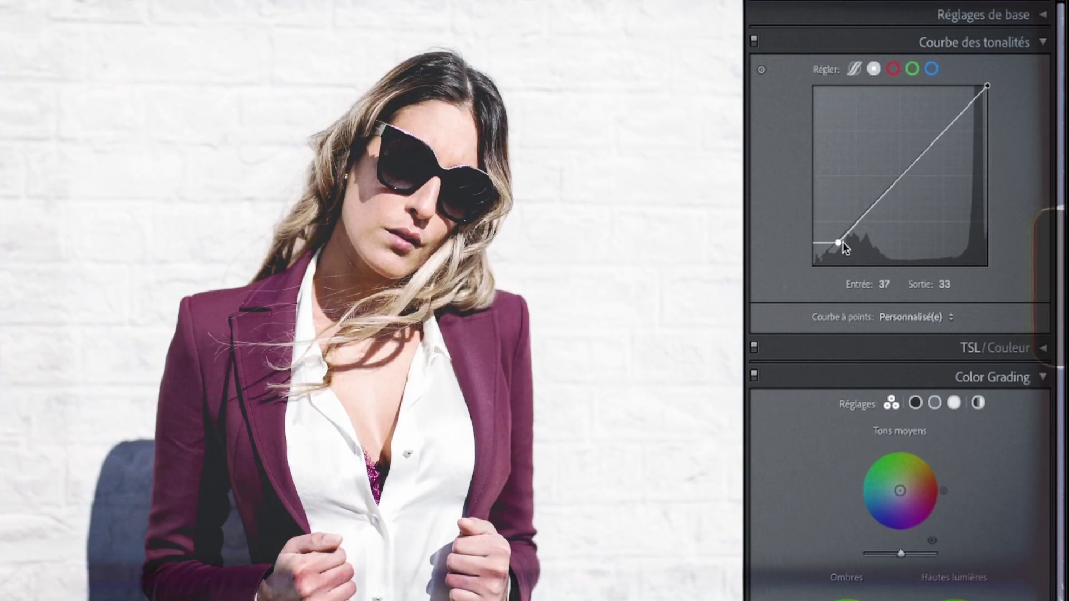
{"action": "left_click_drag", "start_coordinate": [837, 242], "coordinate": [836, 241]}
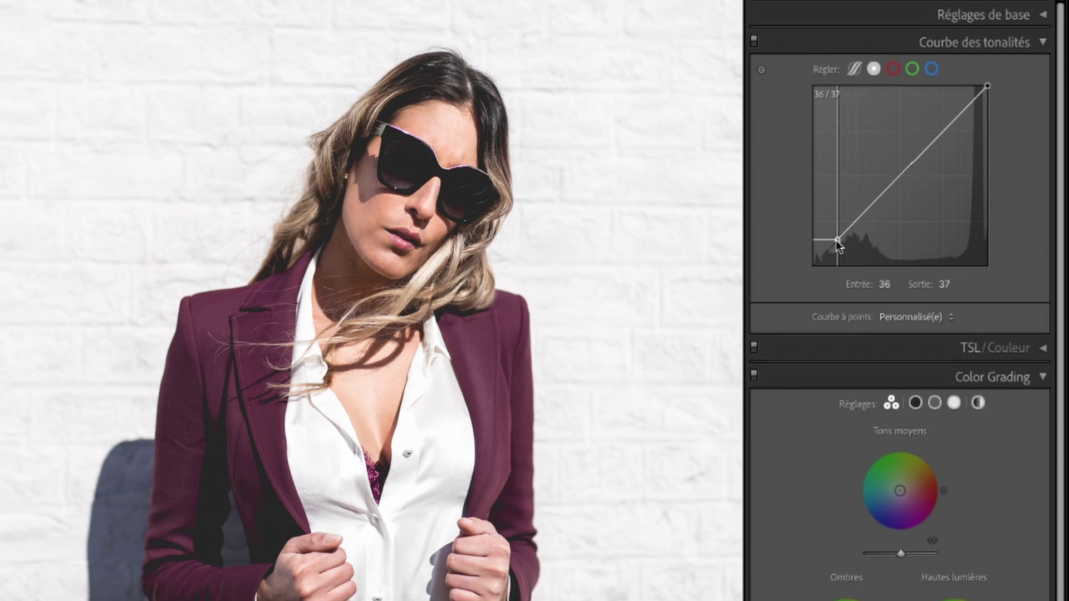
{"action": "left_click_drag", "start_coordinate": [837, 240], "coordinate": [837, 239]}
{"action": "left_click_drag", "start_coordinate": [839, 239], "coordinate": [812, 266]}
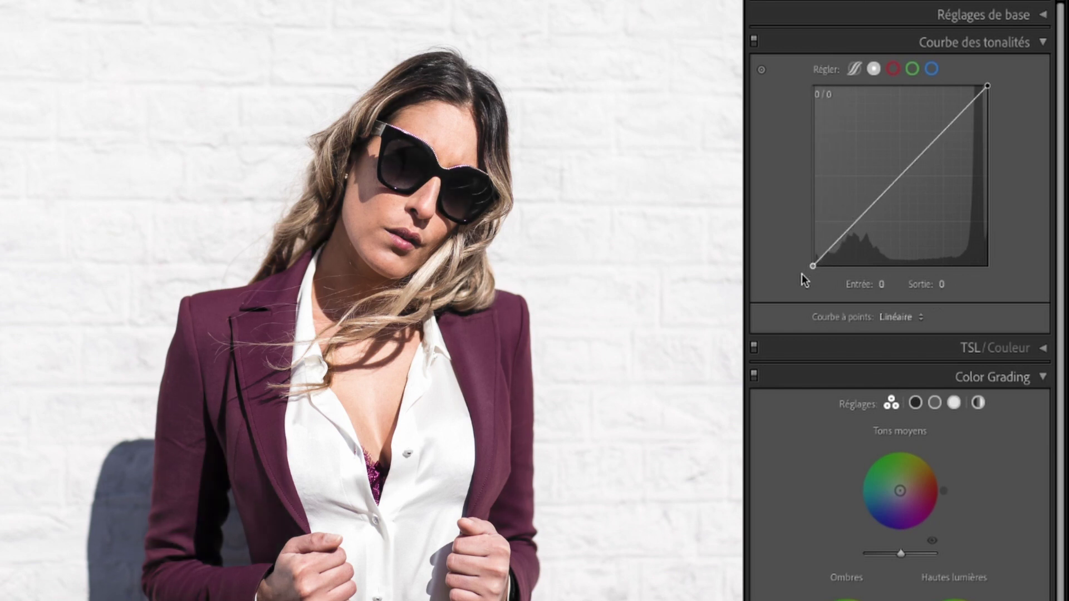
{"action": "left_click_drag", "start_coordinate": [813, 266], "coordinate": [836, 240]}
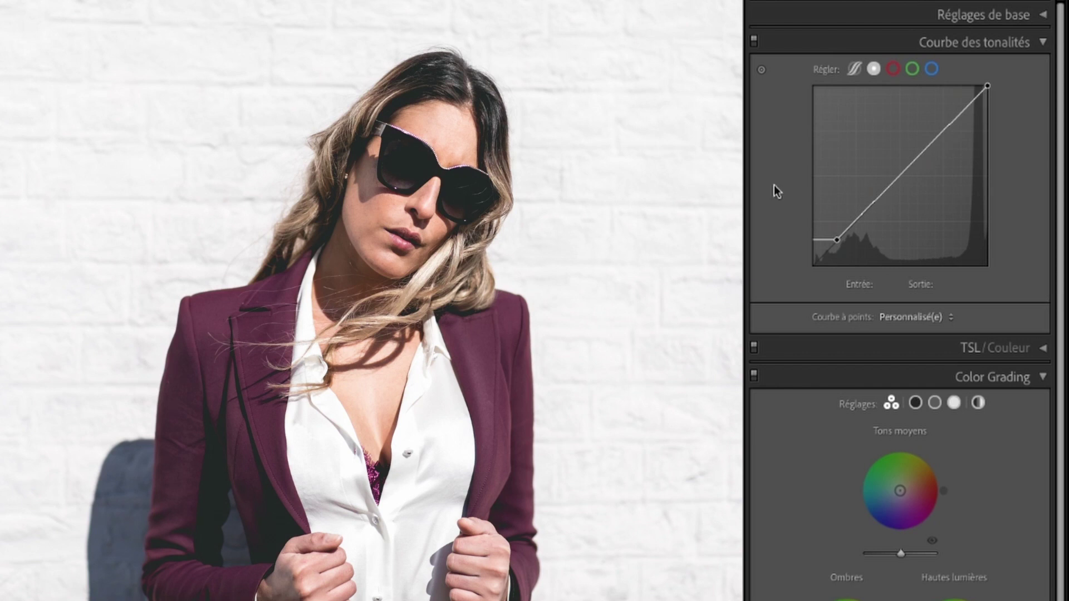
- Raise the green channel's black point to 0/37 and add a curve point near 49/61
{"action": "left_click", "coordinate": [893, 69]}
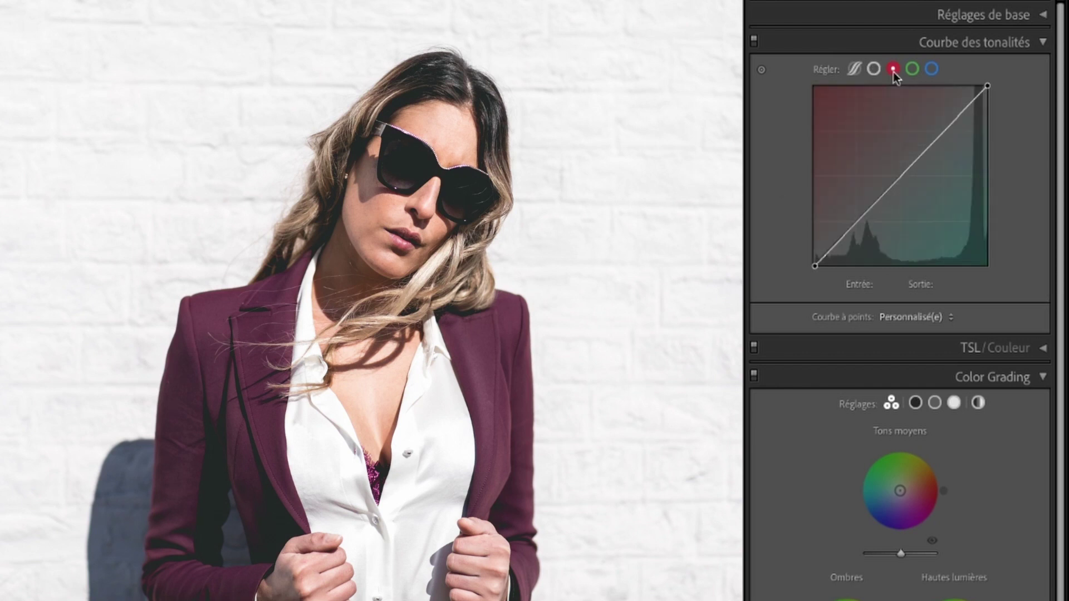
{"action": "left_click", "coordinate": [913, 69]}
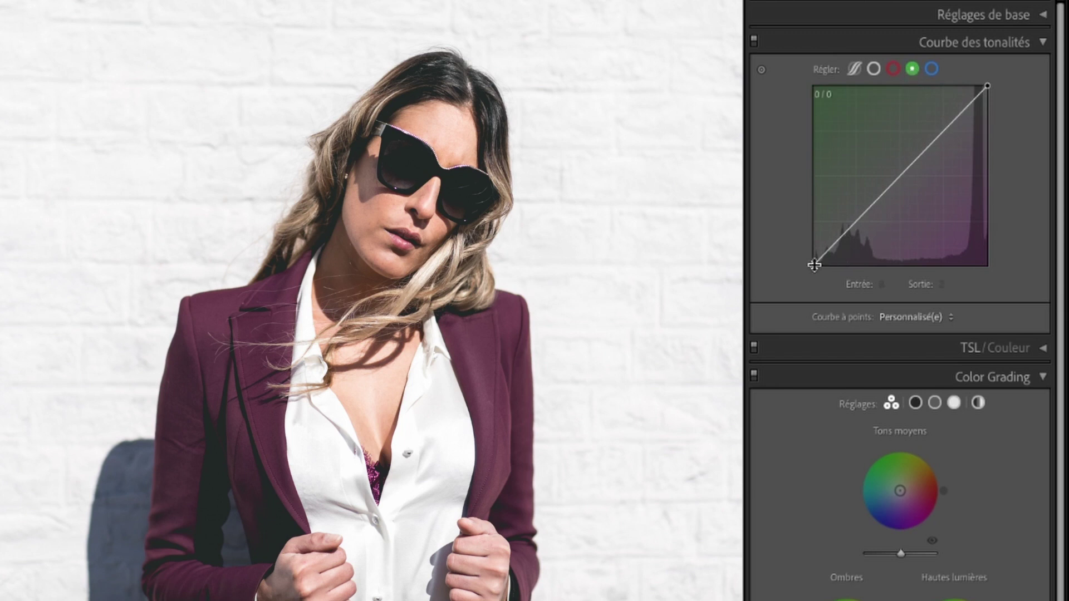
{"action": "left_click_drag", "start_coordinate": [815, 265], "coordinate": [813, 248]}
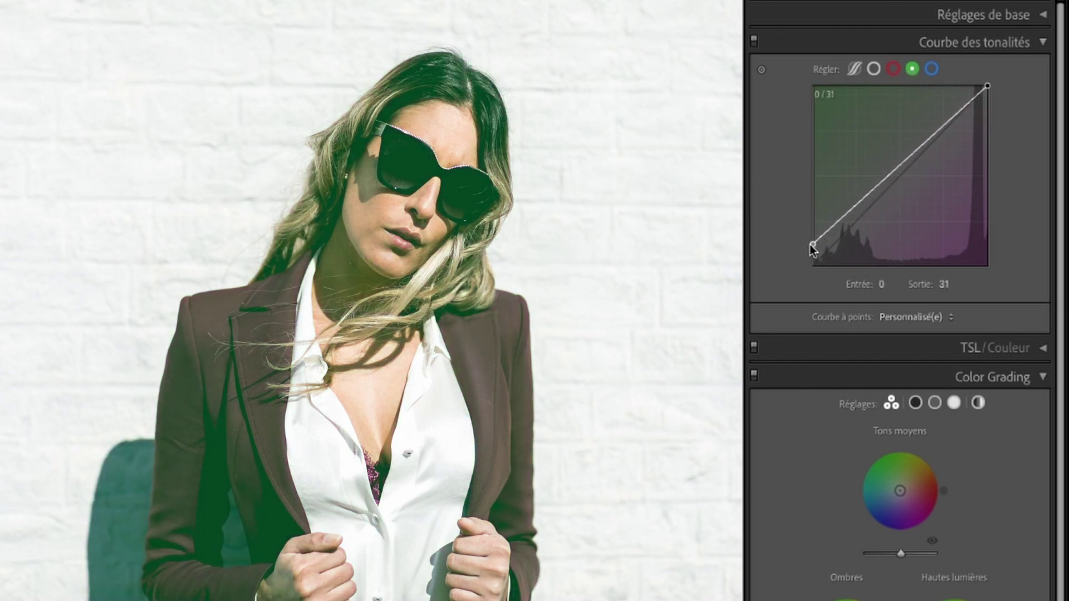
{"action": "left_click_drag", "start_coordinate": [811, 244], "coordinate": [810, 239]}
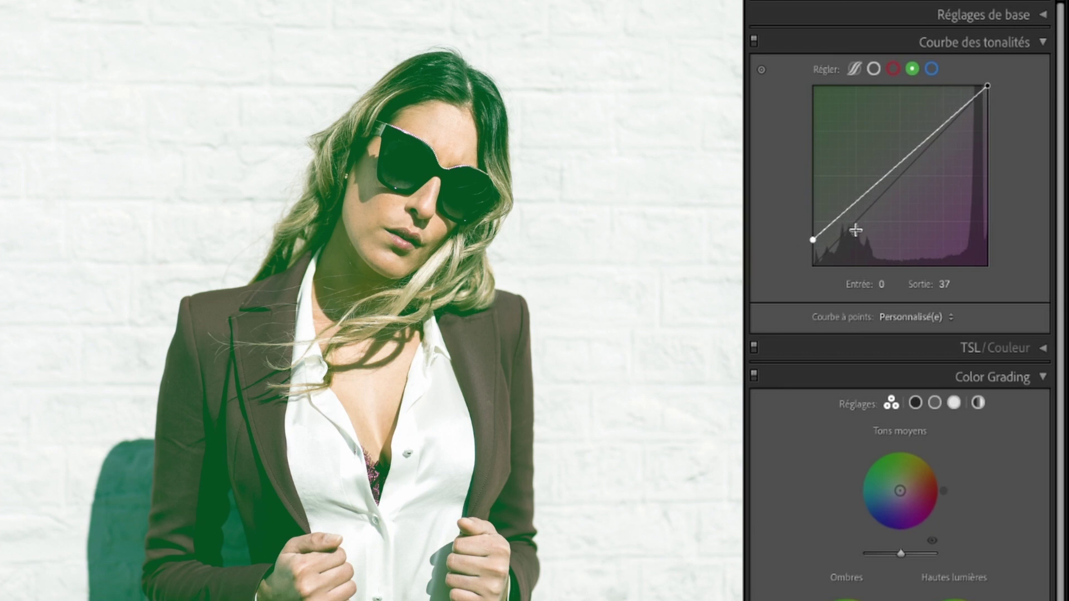
{"action": "left_click_drag", "start_coordinate": [843, 222], "coordinate": [844, 220]}
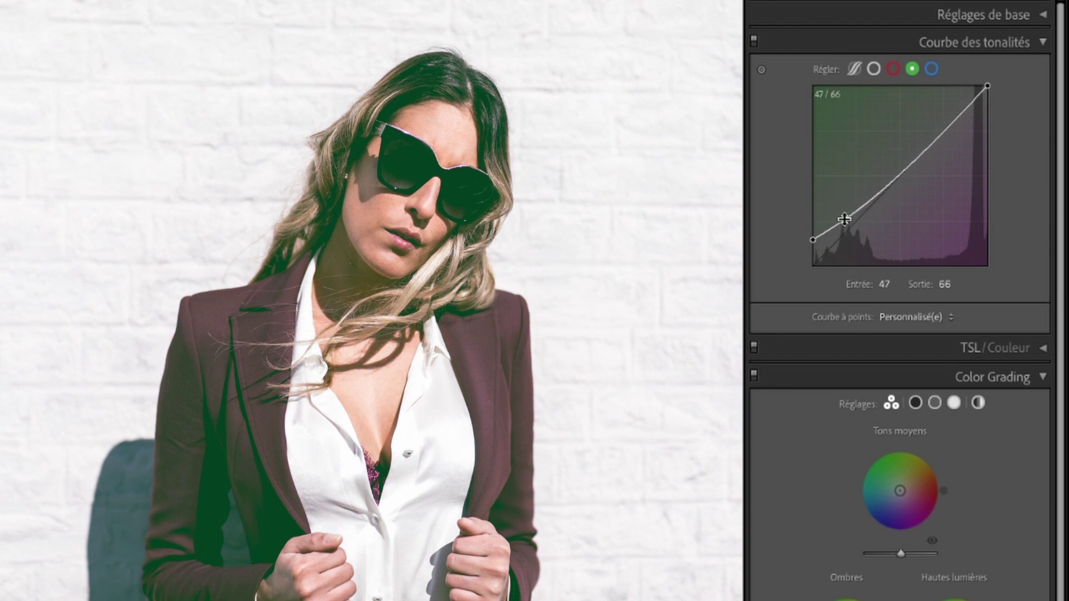
{"action": "left_click_drag", "start_coordinate": [844, 217], "coordinate": [846, 228]}
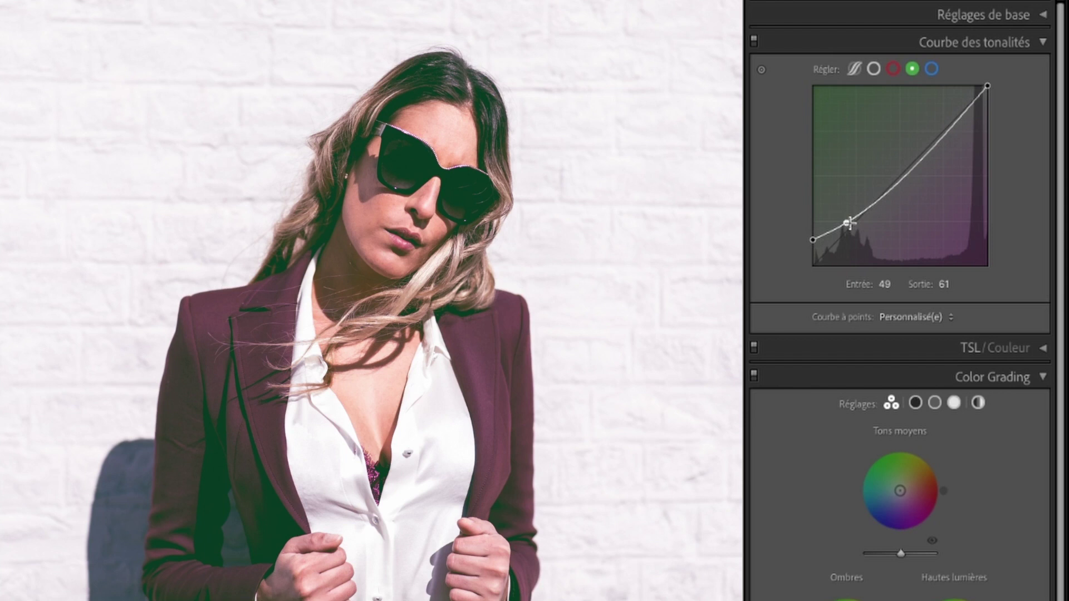
{"action": "left_click", "coordinate": [933, 69]}
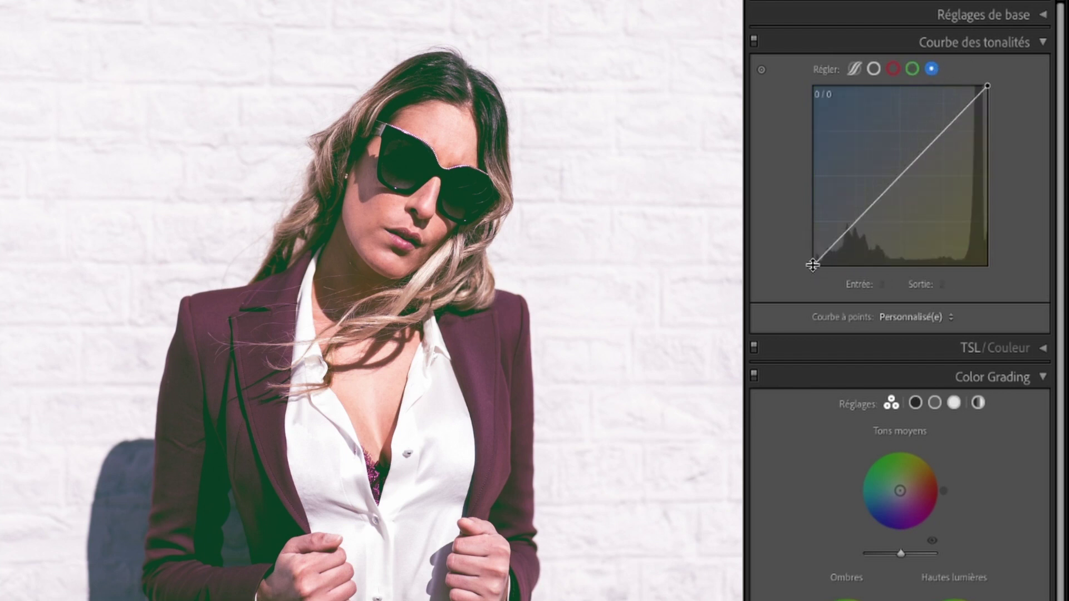
- Lift the blue channel curve's black endpoint to Input 40 / Output 57
{"action": "left_click_drag", "start_coordinate": [813, 265], "coordinate": [839, 241]}
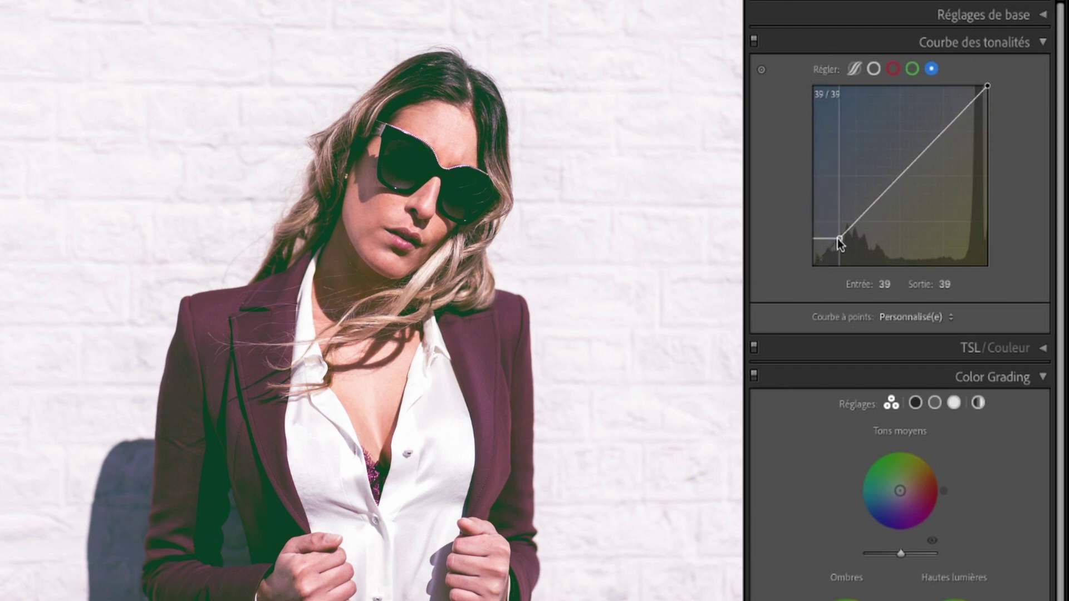
{"action": "mouse_move", "coordinate": [839, 240]}
{"action": "left_mouse_down"}
{"action": "mouse_move", "coordinate": [855, 228]}
{"action": "mouse_move", "coordinate": [835, 238]}
{"action": "left_mouse_up"}
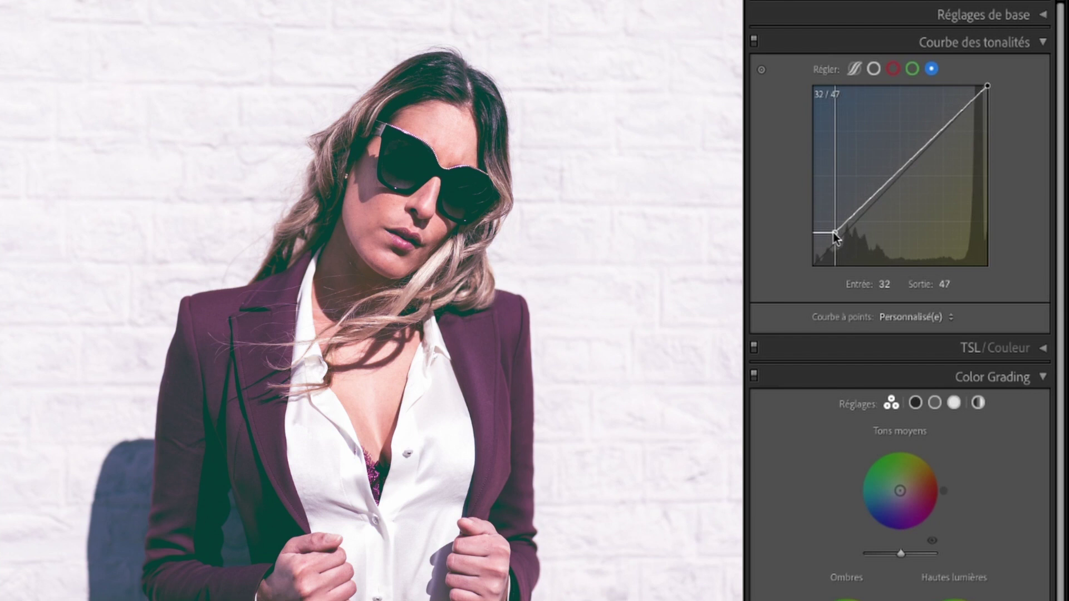
{"action": "left_click_drag", "start_coordinate": [836, 237], "coordinate": [839, 225]}
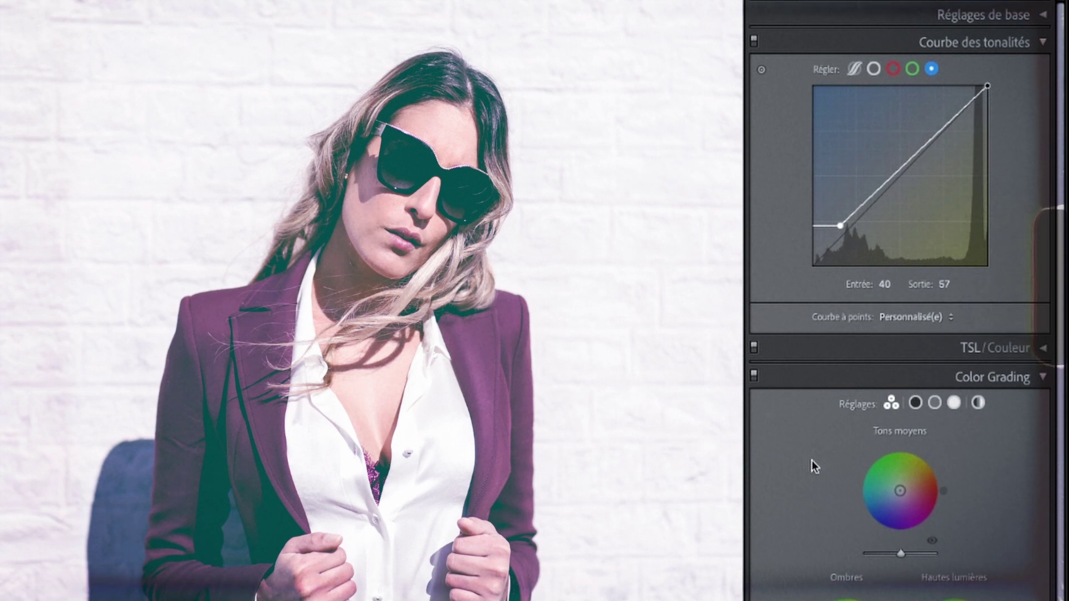
{"action": "scroll", "coordinate": [806, 462], "scroll_direction": "down", "scroll_amount": 1}
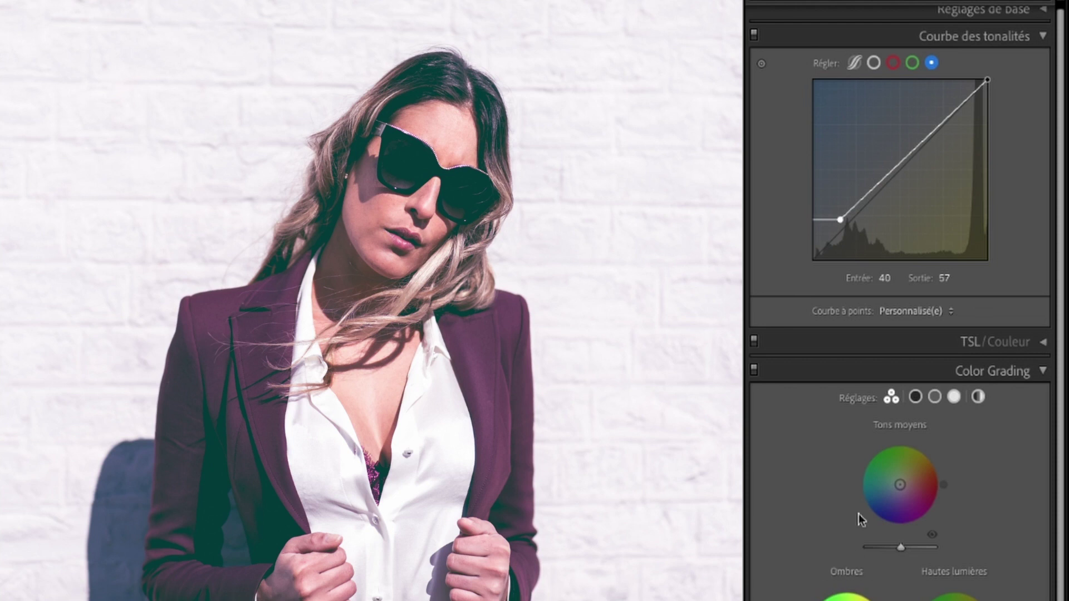
- Set the Shadows wheel to about hue 225, saturation 25 and Highlights to about hue 54, saturation 54
{"action": "scroll", "coordinate": [1015, 361], "scroll_direction": "down", "scroll_amount": 2}
{"action": "scroll", "coordinate": [847, 445], "scroll_direction": "down", "scroll_amount": 3}
{"action": "scroll", "coordinate": [843, 362], "scroll_direction": "down", "scroll_amount": 3}
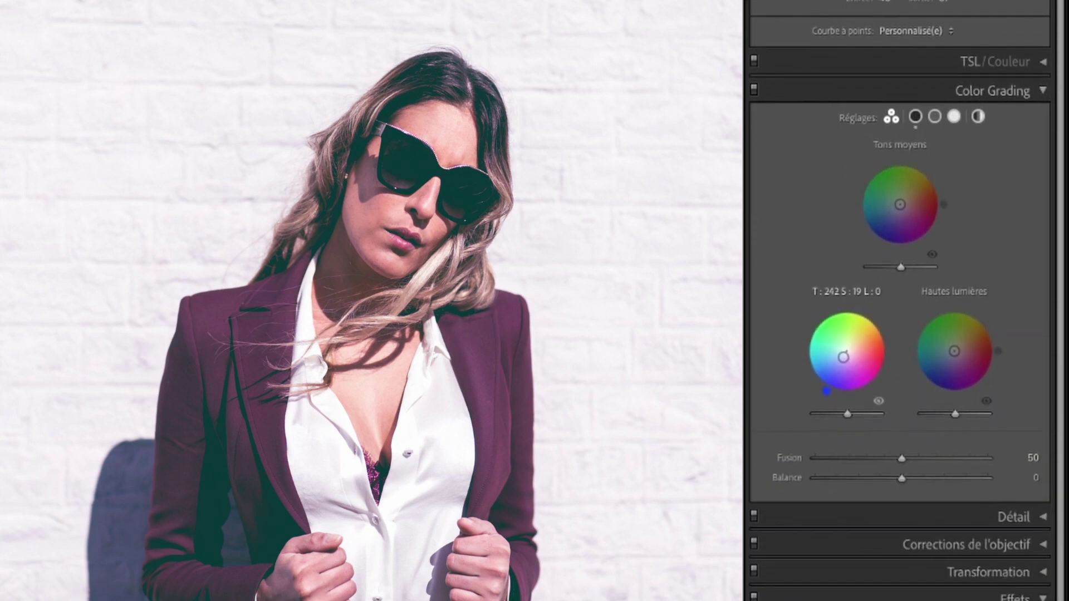
{"action": "scroll", "coordinate": [844, 312], "scroll_direction": "down", "scroll_amount": 1}
{"action": "left_click_drag", "start_coordinate": [843, 307], "coordinate": [840, 307]}
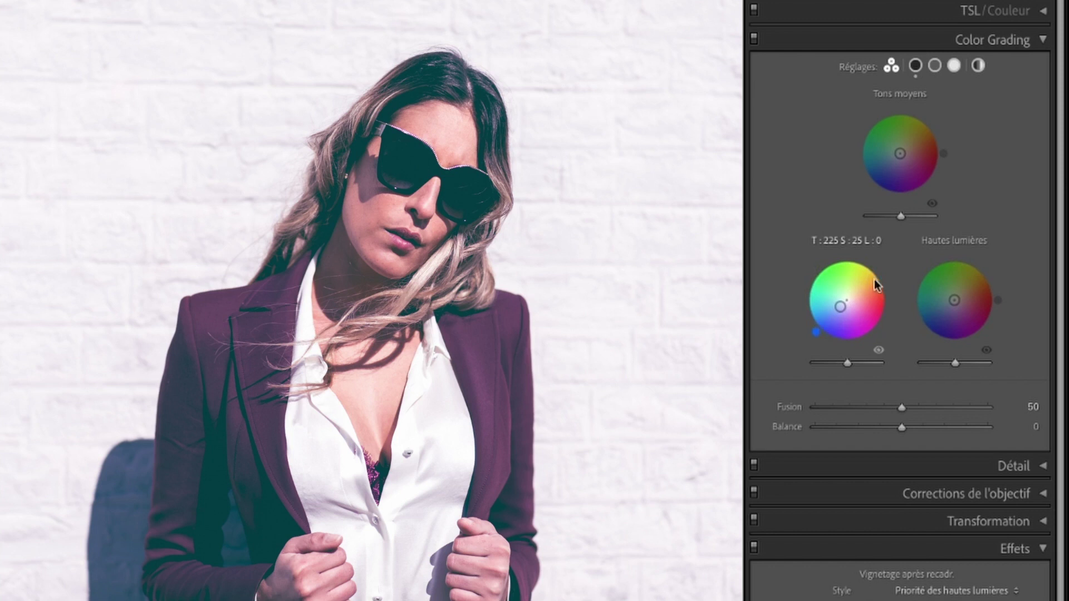
{"action": "left_click_drag", "start_coordinate": [955, 300], "coordinate": [965, 287]}
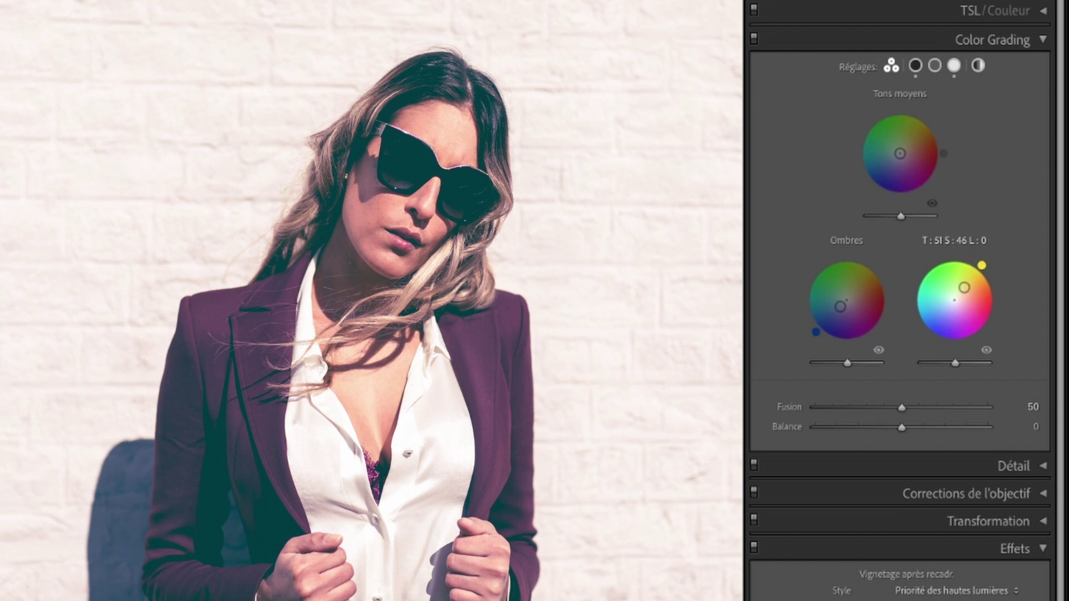
{"action": "left_click_drag", "start_coordinate": [964, 287], "coordinate": [966, 285]}
{"action": "left_click_drag", "start_coordinate": [966, 285], "coordinate": [965, 286]}
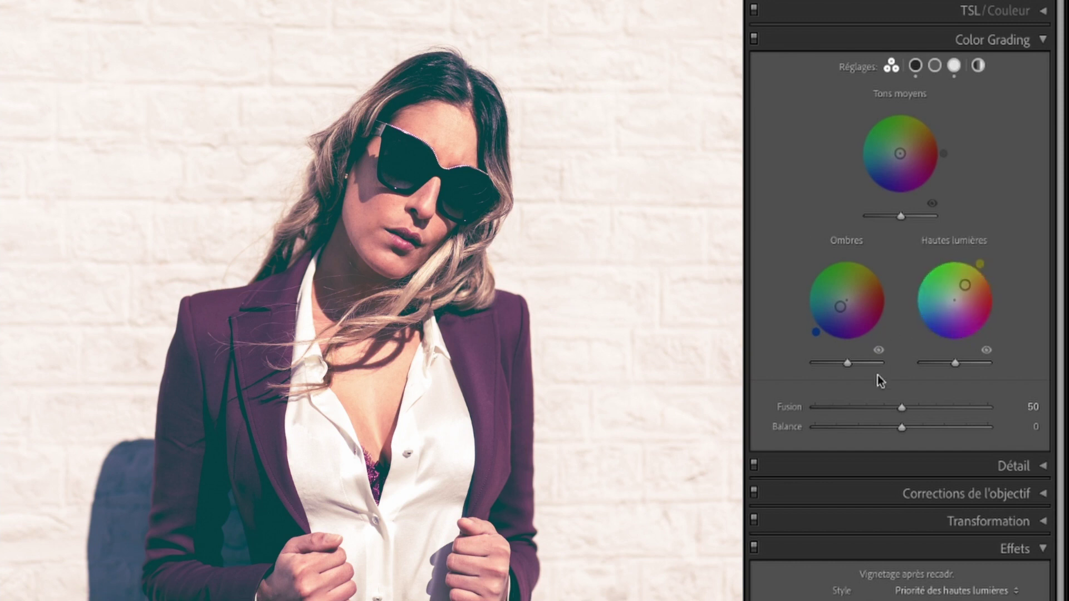
- Add a −22 post-crop vignette with highlights about 71, plus grain amount 22
{"action": "scroll", "coordinate": [866, 384], "scroll_direction": "down", "scroll_amount": 5}
{"action": "scroll", "coordinate": [865, 279], "scroll_direction": "down", "scroll_amount": 3}
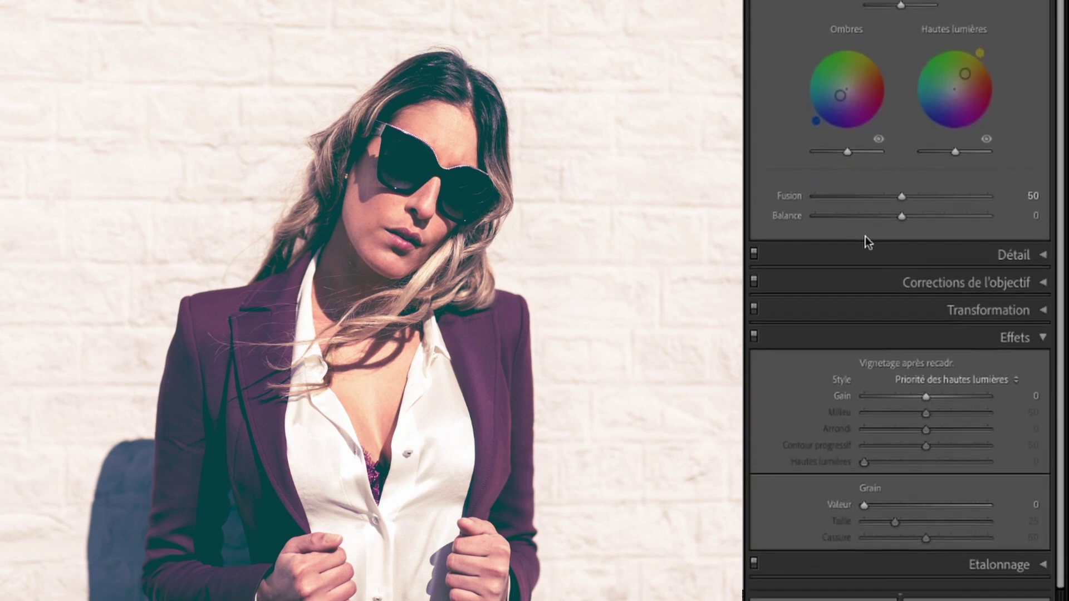
{"action": "scroll", "coordinate": [891, 289], "scroll_direction": "down", "scroll_amount": 1}
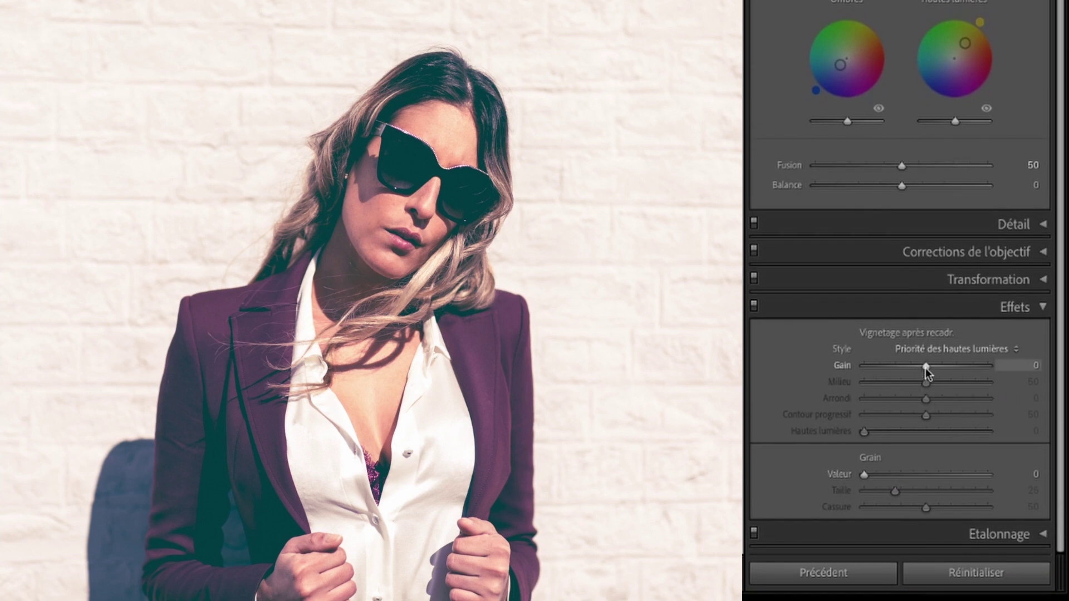
{"action": "left_click_drag", "start_coordinate": [926, 368], "coordinate": [846, 366]}
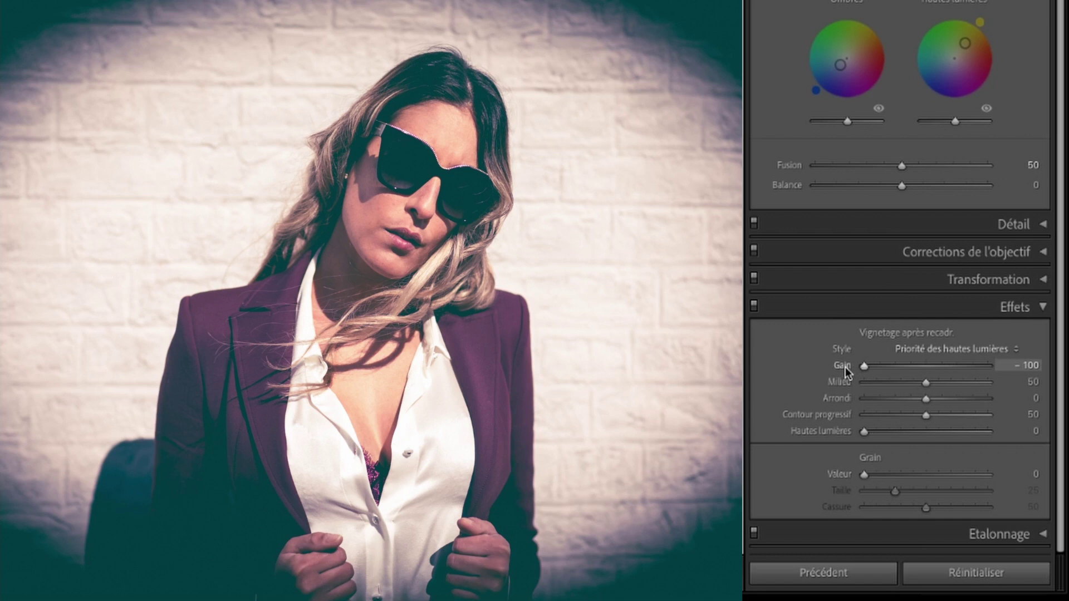
{"action": "left_click_drag", "start_coordinate": [845, 366], "coordinate": [913, 372]}
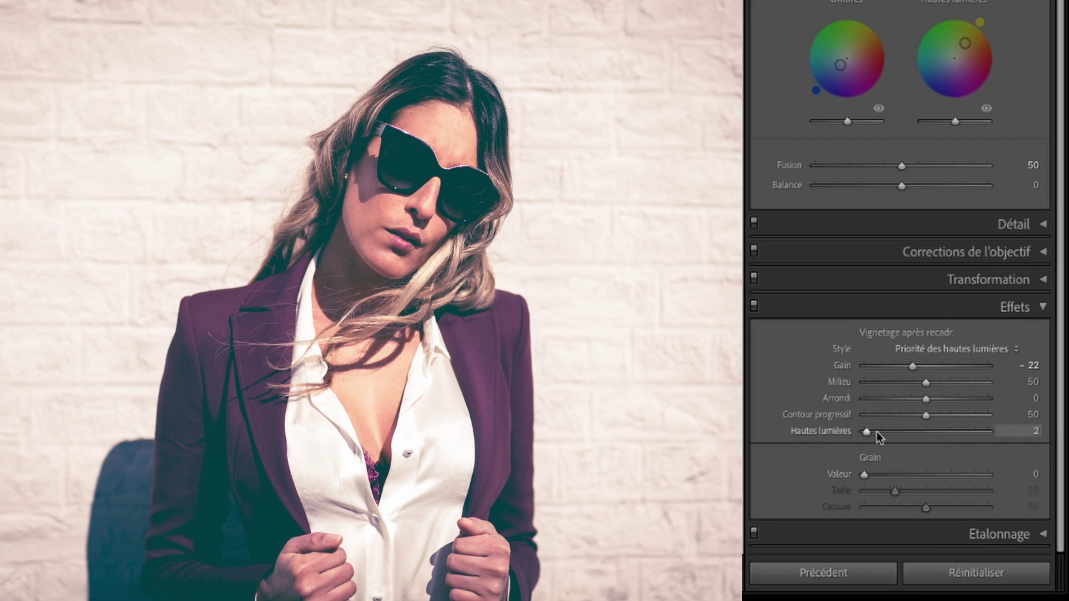
{"action": "mouse_move", "coordinate": [877, 433]}
{"action": "left_mouse_down"}
{"action": "mouse_move", "coordinate": [944, 433]}
{"action": "mouse_move", "coordinate": [820, 437]}
{"action": "mouse_move", "coordinate": [905, 437]}
{"action": "left_mouse_up"}
{"action": "left_click_drag", "start_coordinate": [986, 448], "coordinate": [822, 445]}
{"action": "left_click_drag", "start_coordinate": [891, 444], "coordinate": [959, 443]}
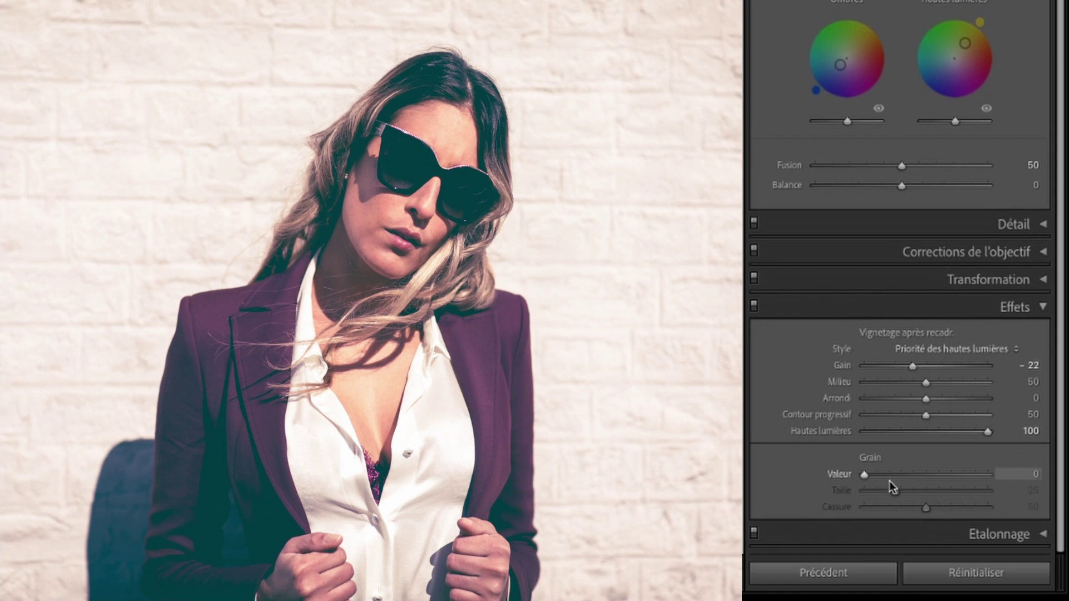
{"action": "left_click_drag", "start_coordinate": [867, 474], "coordinate": [897, 476]}
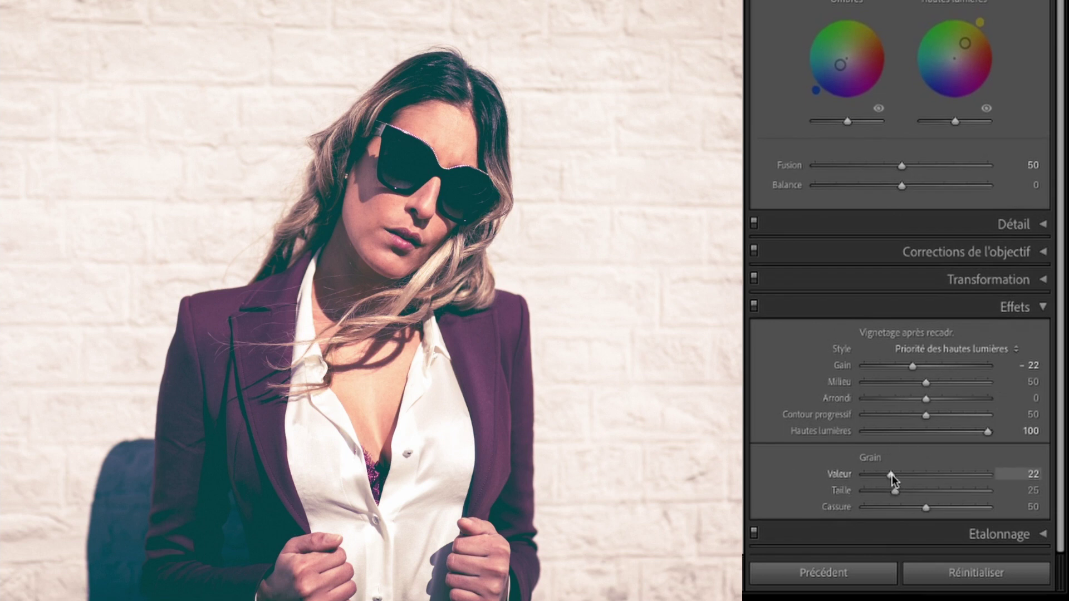
- Zoom to 1:1 and push grain amount, size and roughness near their maximums
{"action": "left_click", "coordinate": [412, 189]}
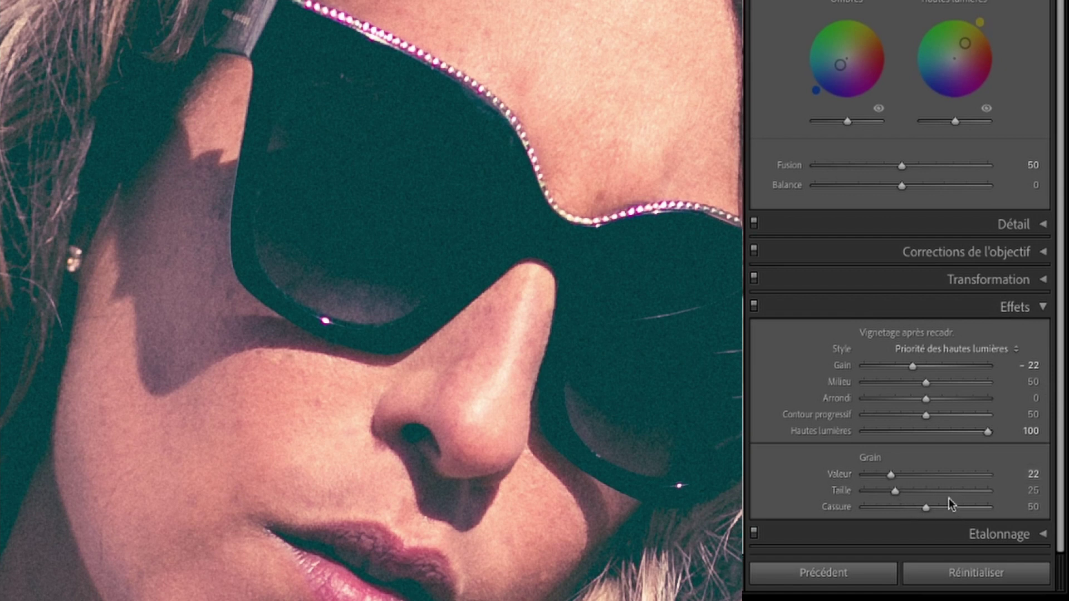
{"action": "scroll", "coordinate": [862, 68], "scroll_direction": "up", "scroll_amount": 1}
{"action": "scroll", "coordinate": [861, 68], "scroll_direction": "up", "scroll_amount": 2}
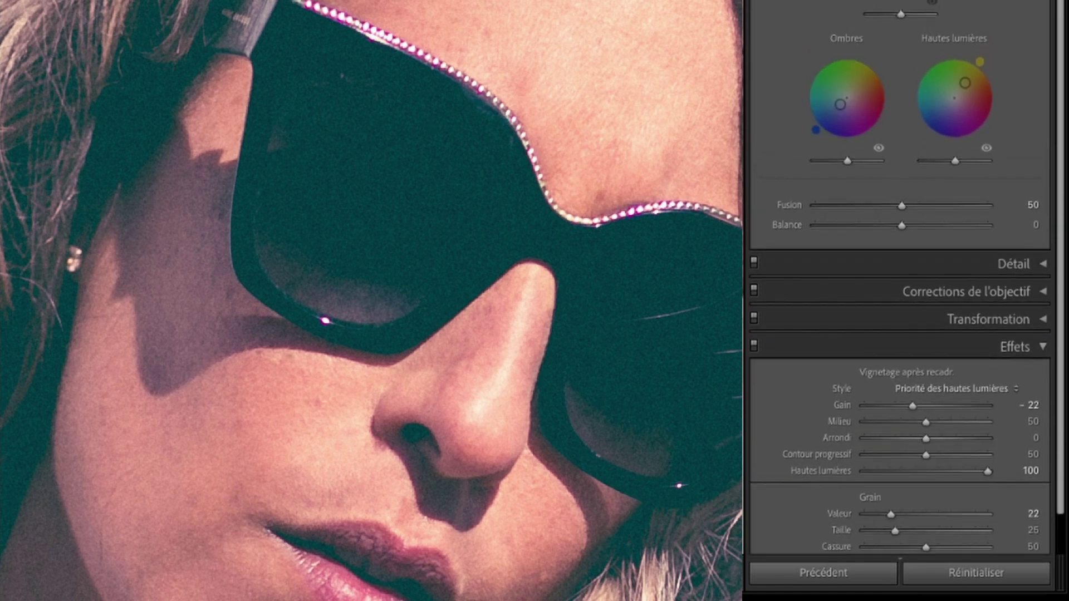
{"action": "scroll", "coordinate": [902, 278], "scroll_direction": "up", "scroll_amount": 2}
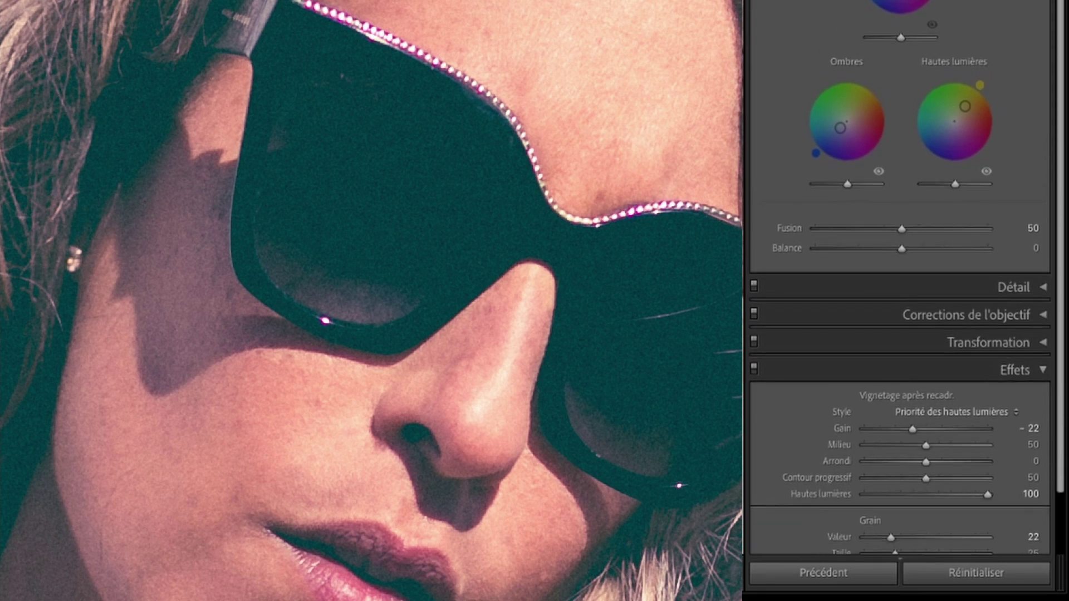
{"action": "scroll", "coordinate": [955, 111], "scroll_direction": "down", "scroll_amount": 2}
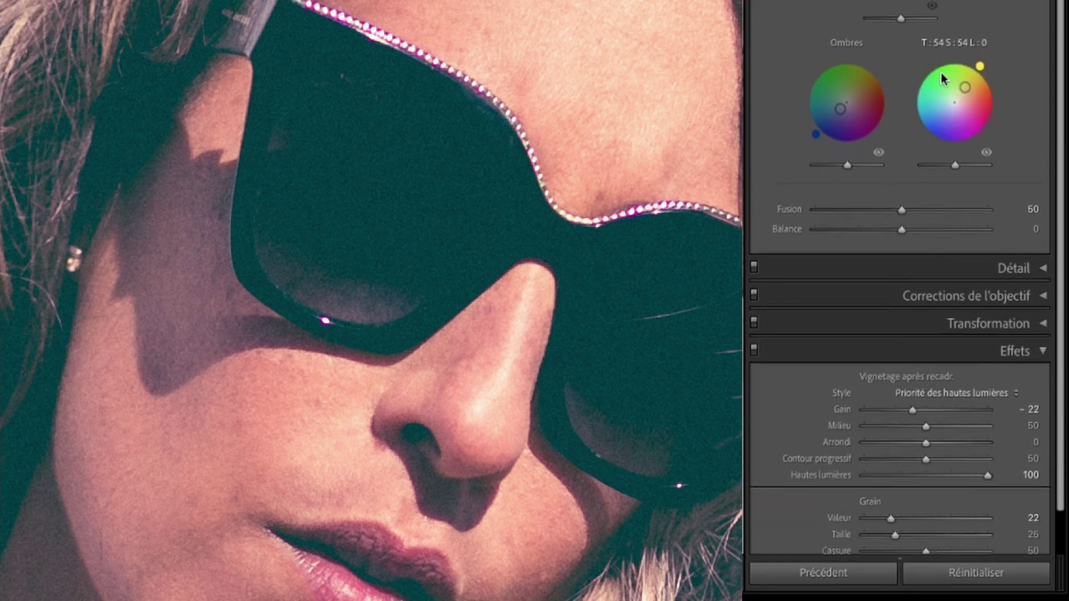
{"action": "scroll", "coordinate": [891, 401], "scroll_direction": "down", "scroll_amount": 3}
{"action": "left_click_drag", "start_coordinate": [892, 474], "coordinate": [1037, 476]}
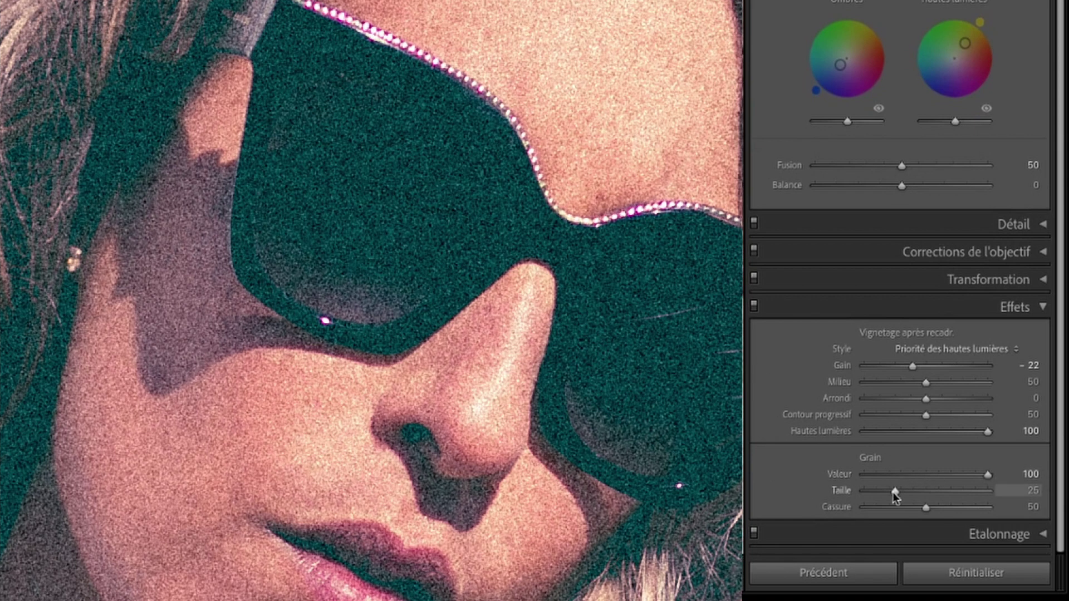
{"action": "left_click_drag", "start_coordinate": [891, 491], "coordinate": [988, 491]}
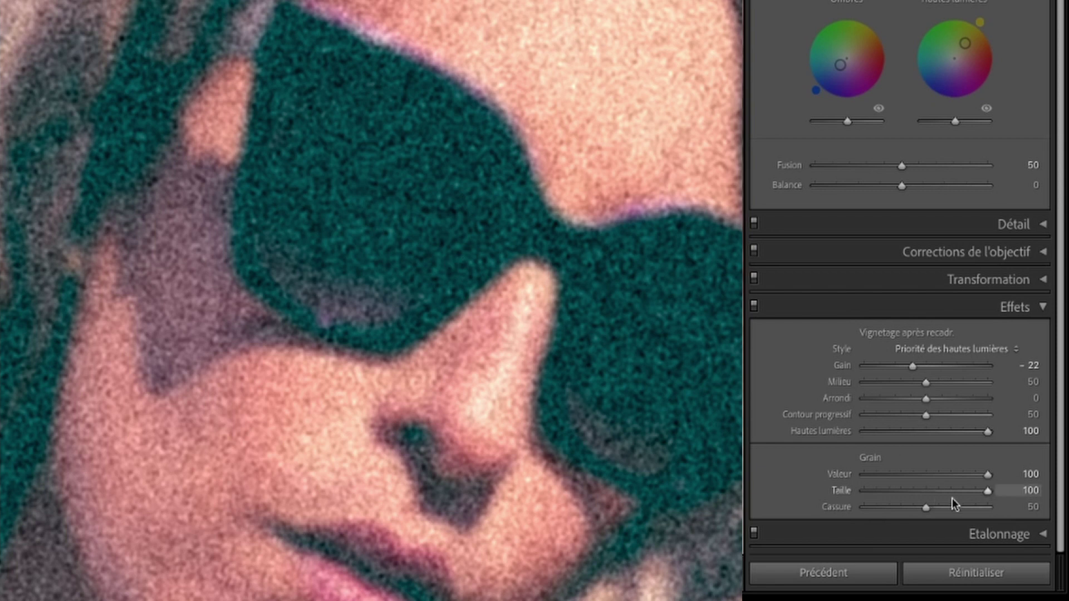
{"action": "left_click_drag", "start_coordinate": [927, 507], "coordinate": [981, 508]}
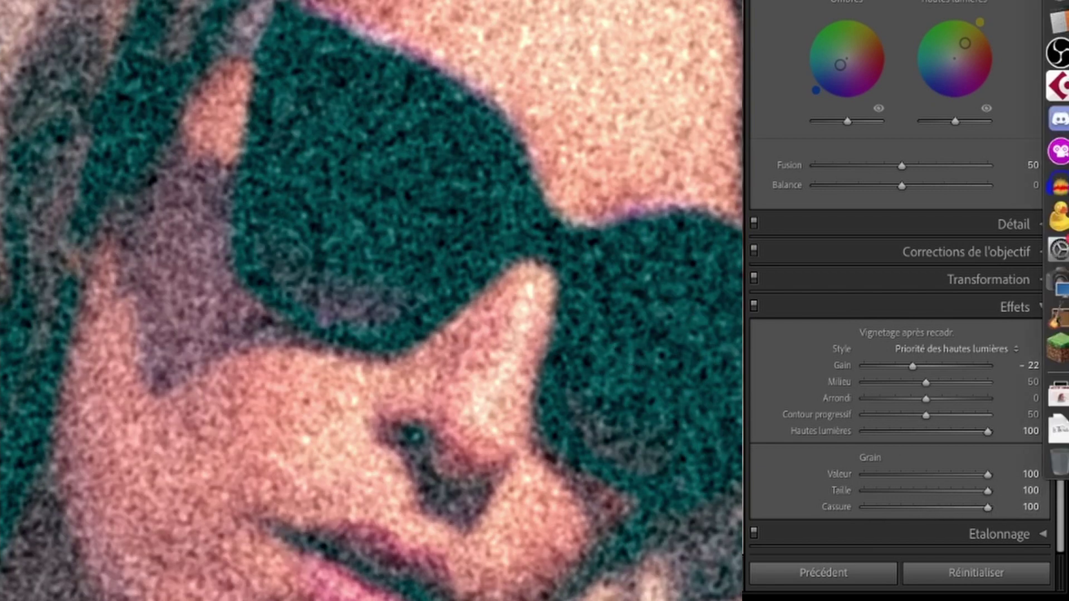
{"action": "key", "text": "z"}
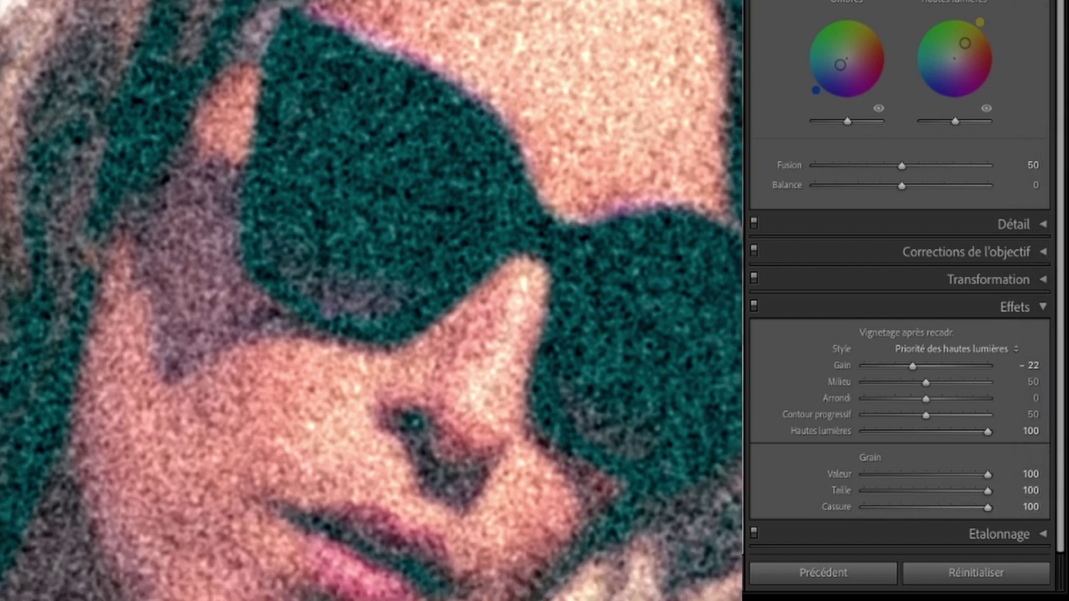
{"action": "key", "text": "z"}
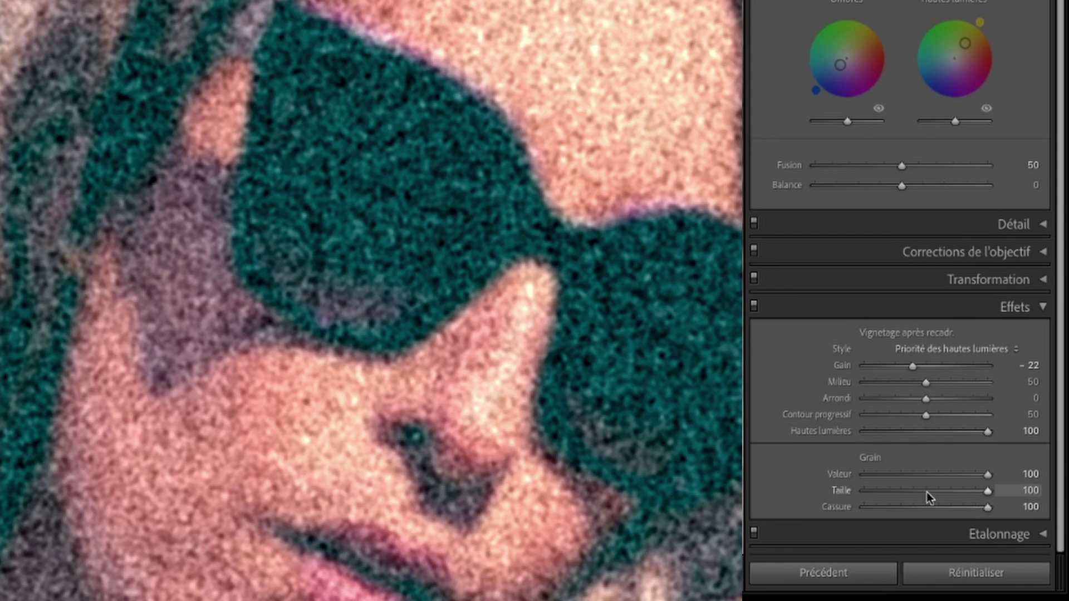
- Reset grain amount and set it to 24, with size 25 and roughness 50
{"action": "left_click", "coordinate": [891, 491]}
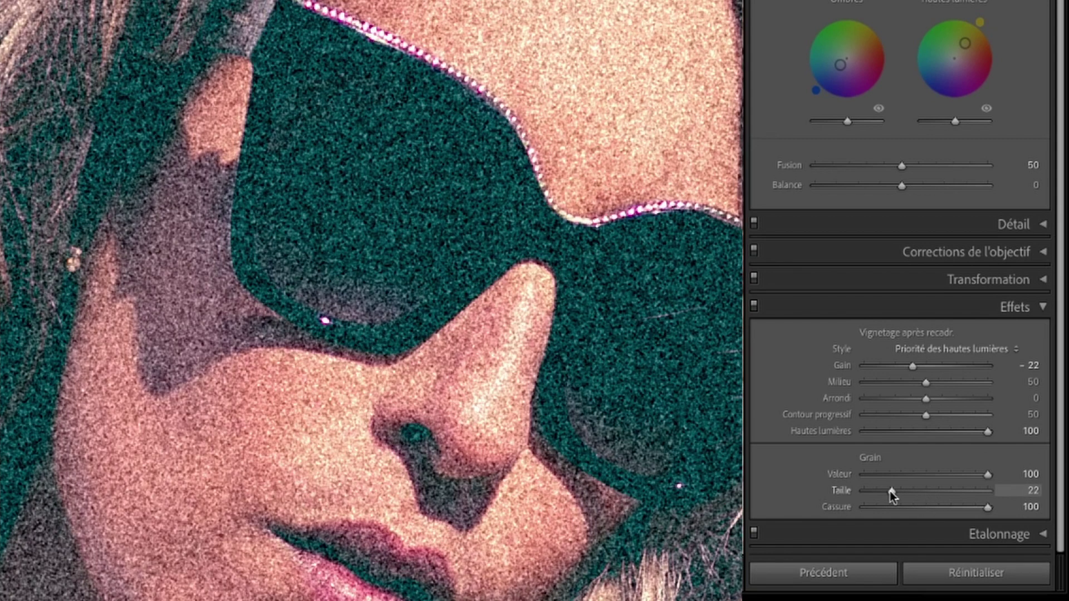
{"action": "left_click_drag", "start_coordinate": [890, 491], "coordinate": [884, 492]}
{"action": "mouse_move", "coordinate": [988, 507]}
{"action": "left_mouse_down"}
{"action": "mouse_move", "coordinate": [906, 508]}
{"action": "mouse_move", "coordinate": [928, 510]}
{"action": "left_mouse_up"}
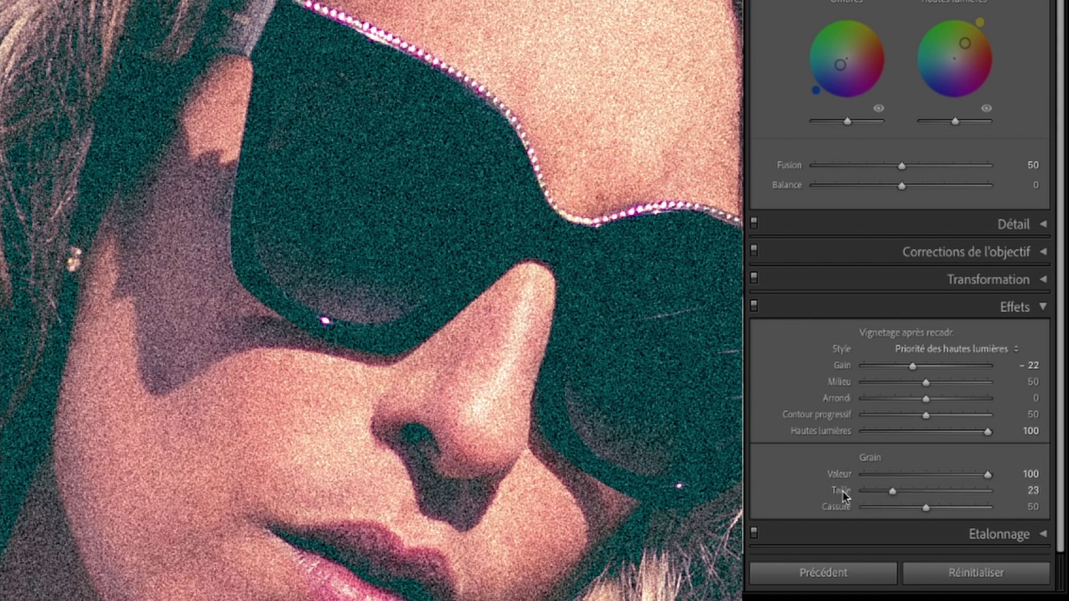
{"action": "key", "text": "Up"}
{"action": "key", "text": "Up"}
{"action": "double_click", "coordinate": [843, 476]}
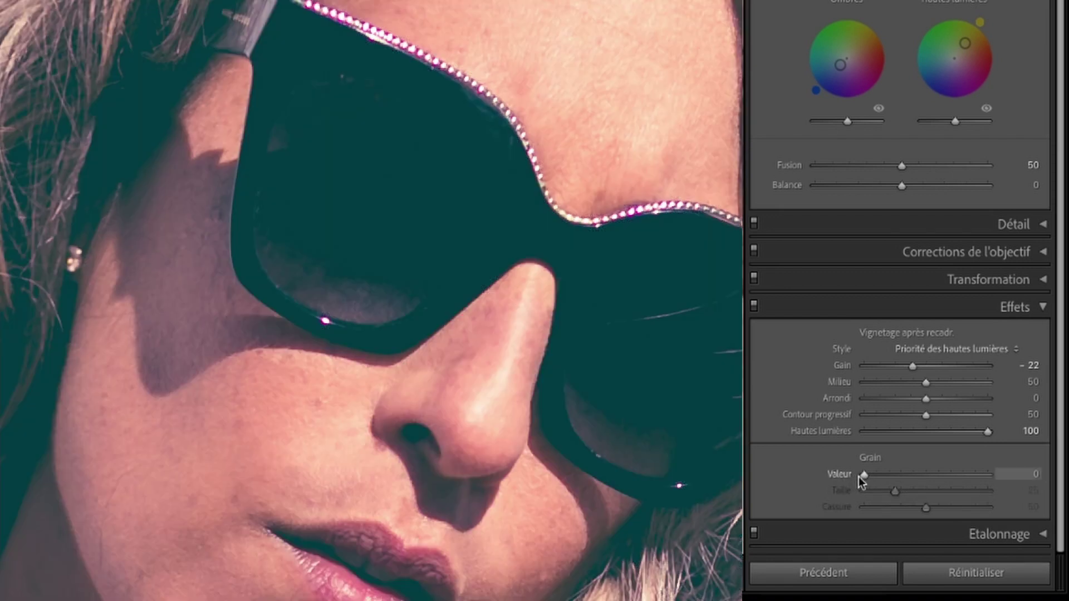
{"action": "left_click_drag", "start_coordinate": [865, 475], "coordinate": [897, 475]}
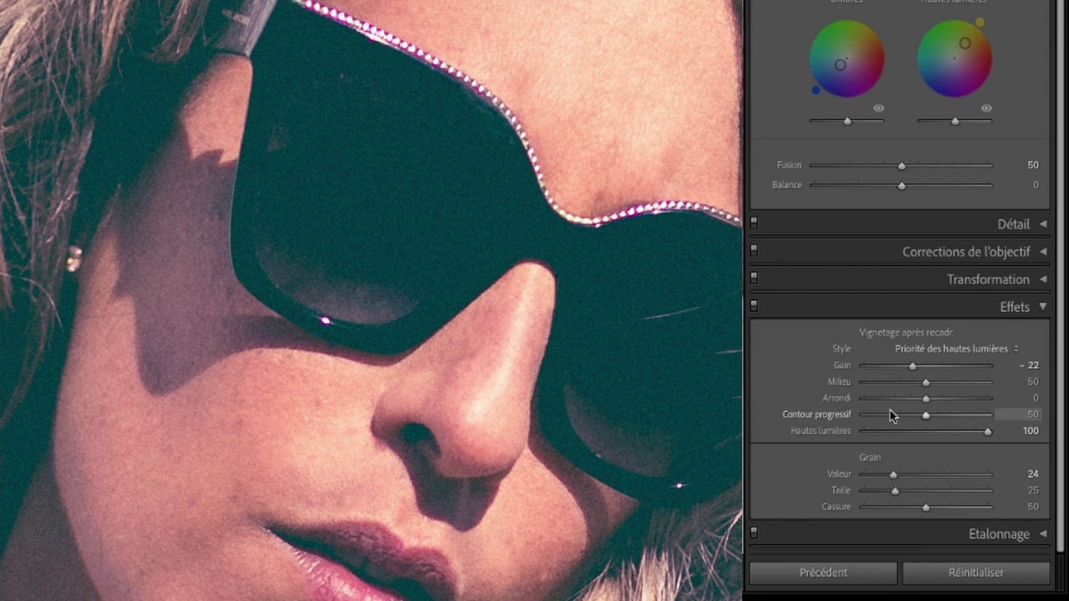
{"action": "key", "text": "z"}
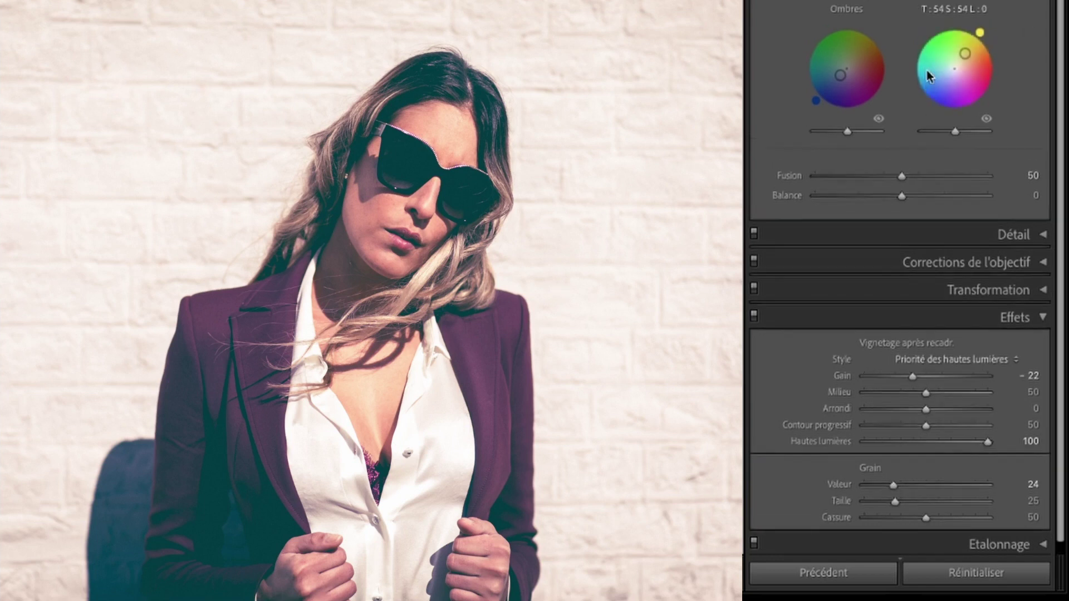
- Bring up the Nouveau paramètre prédéfini de développement dialog with Ctrl+Shift+N
{"action": "scroll", "coordinate": [924, 84], "scroll_direction": "up", "scroll_amount": 5}
{"action": "scroll", "coordinate": [963, 7], "scroll_direction": "down", "scroll_amount": 1}
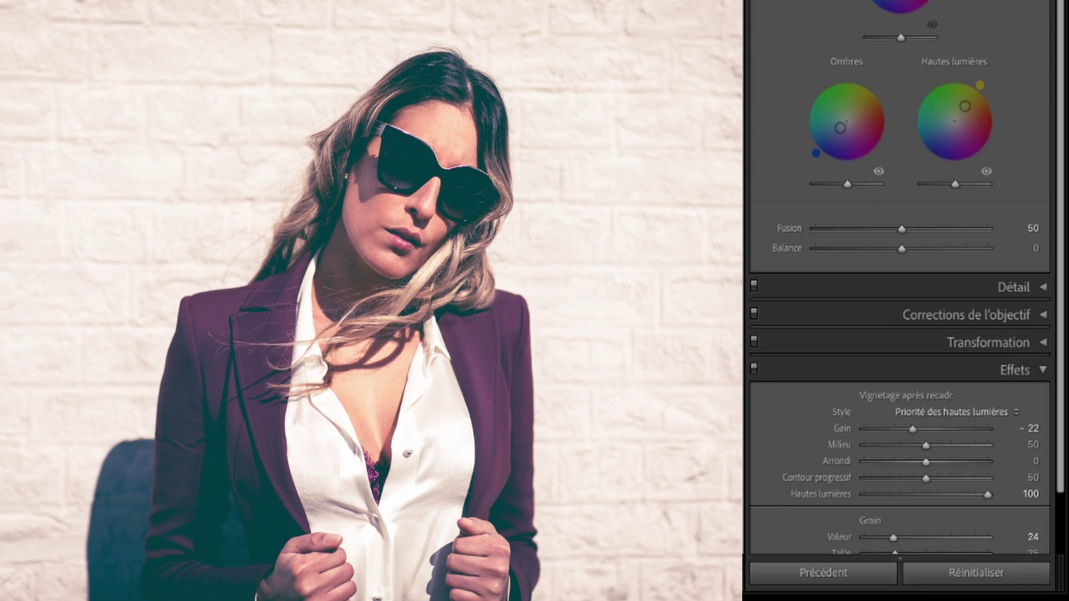
{"action": "scroll", "coordinate": [943, 255], "scroll_direction": "down", "scroll_amount": 3}
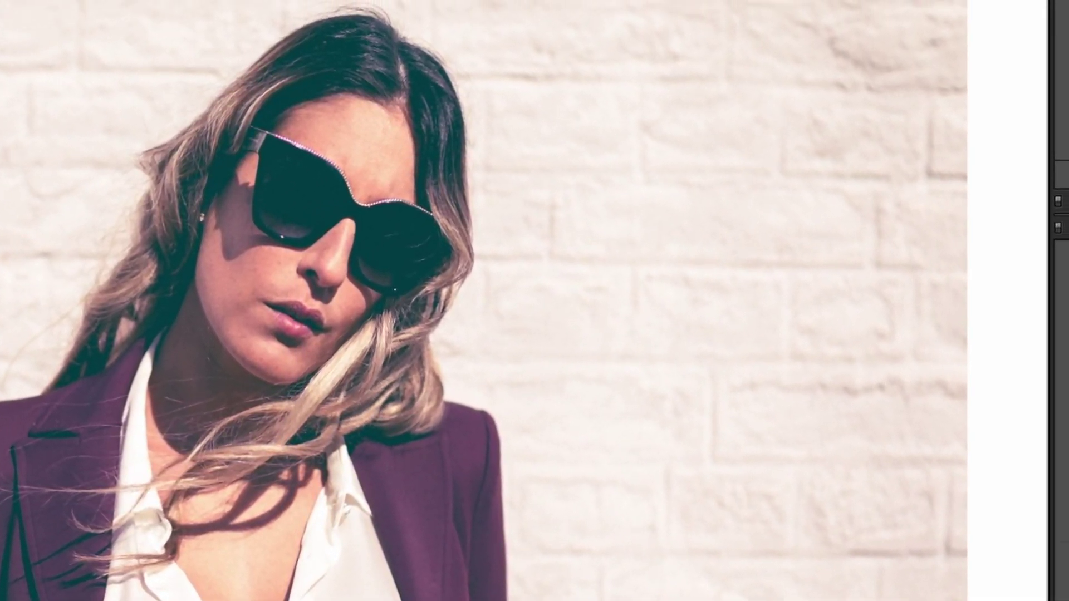
{"action": "key", "text": "ctrl+shift+n"}
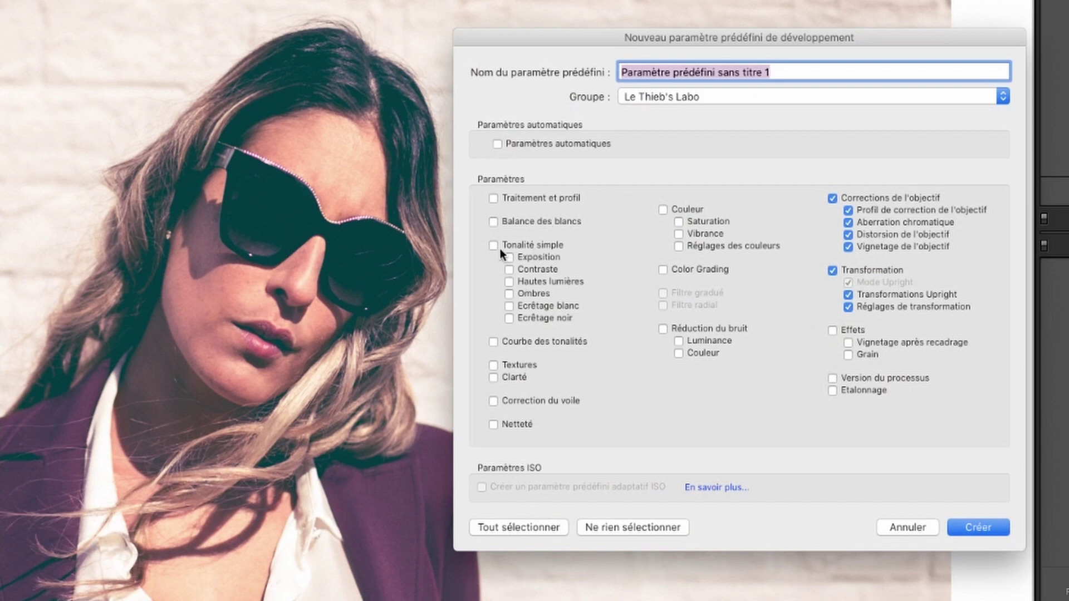
- Drop lens corrections and Transformation, add colour, contrast and tone curve, and name the preset 'abonnez vous'
{"action": "left_click", "coordinate": [833, 199]}
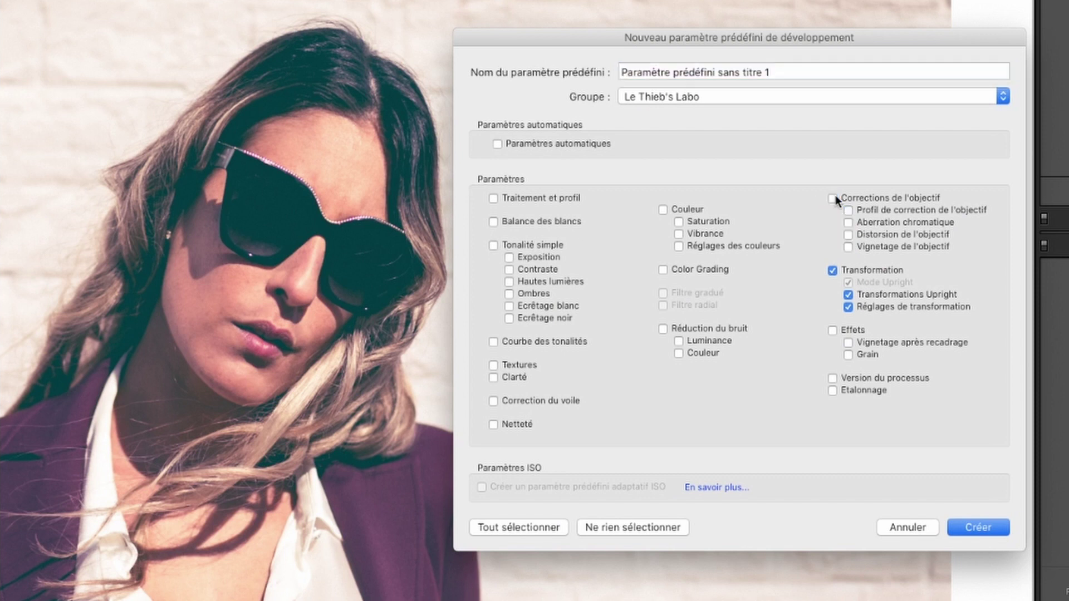
{"action": "left_click", "coordinate": [833, 270]}
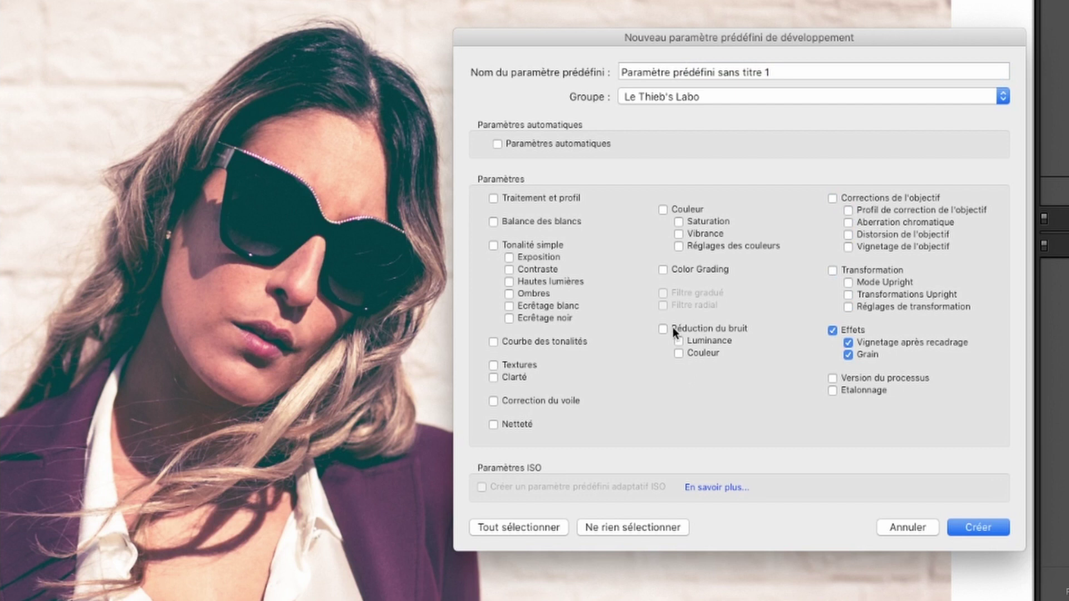
{"action": "left_click", "coordinate": [662, 211]}
{"action": "left_click", "coordinate": [509, 269]}
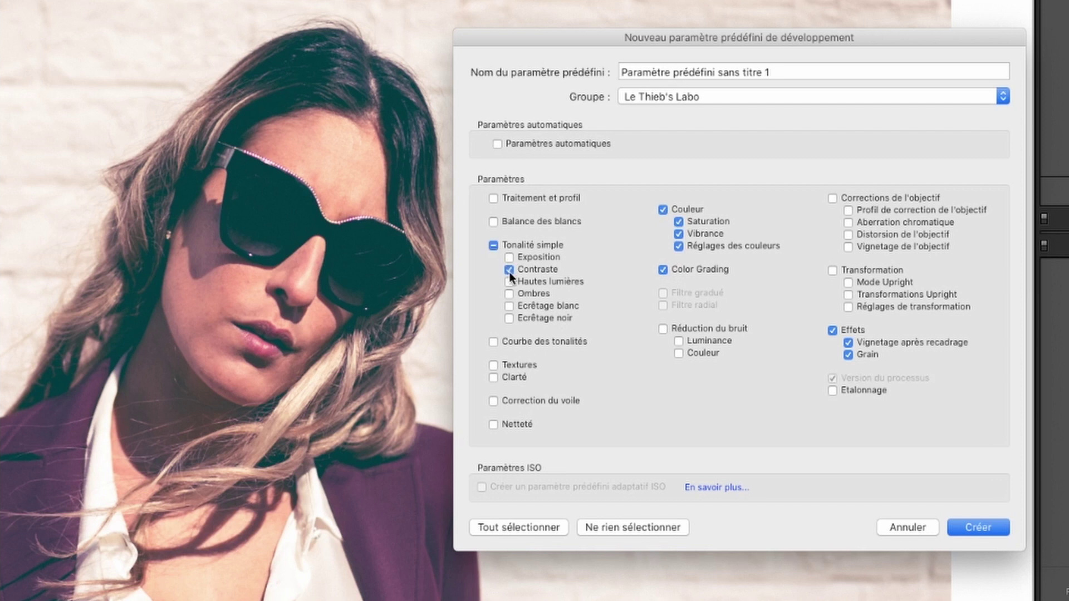
{"action": "left_click", "coordinate": [493, 342]}
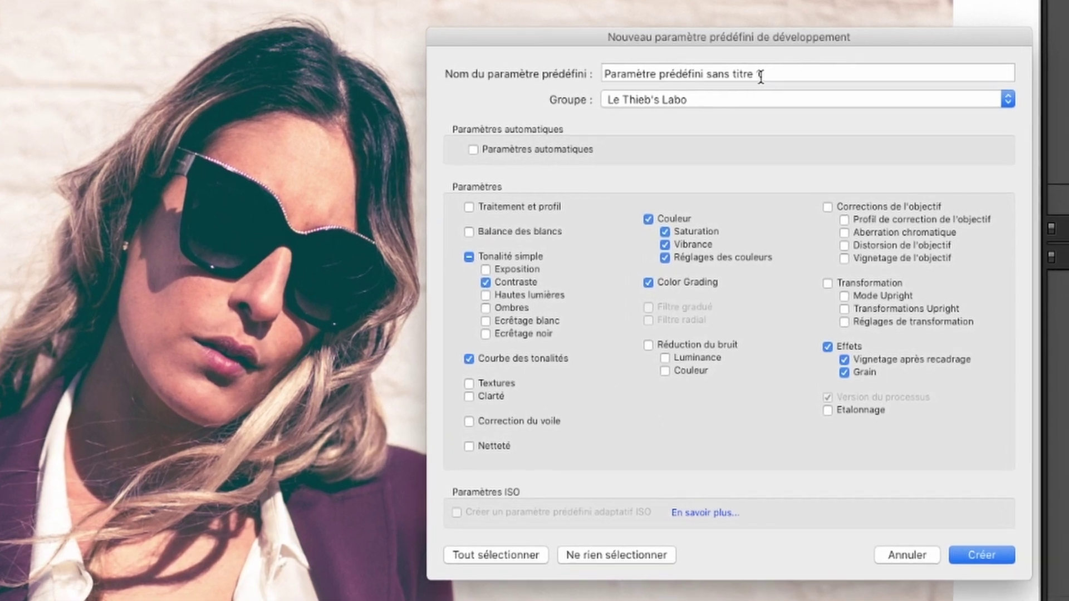
{"action": "triple_click", "coordinate": [769, 73]}
{"action": "type", "text": "abo"}
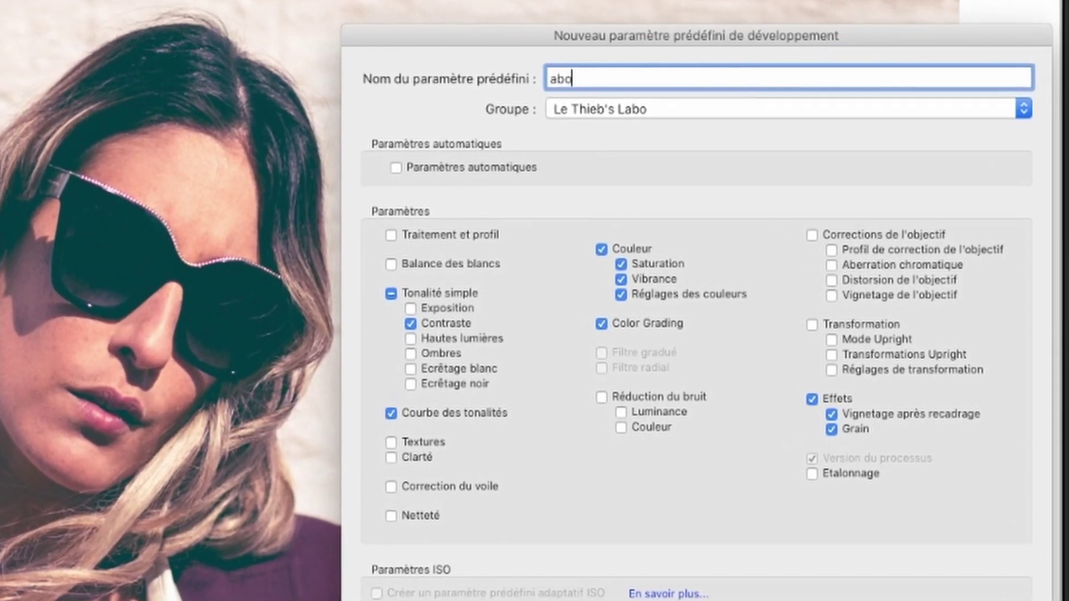
{"action": "type", "text": "nnez"}
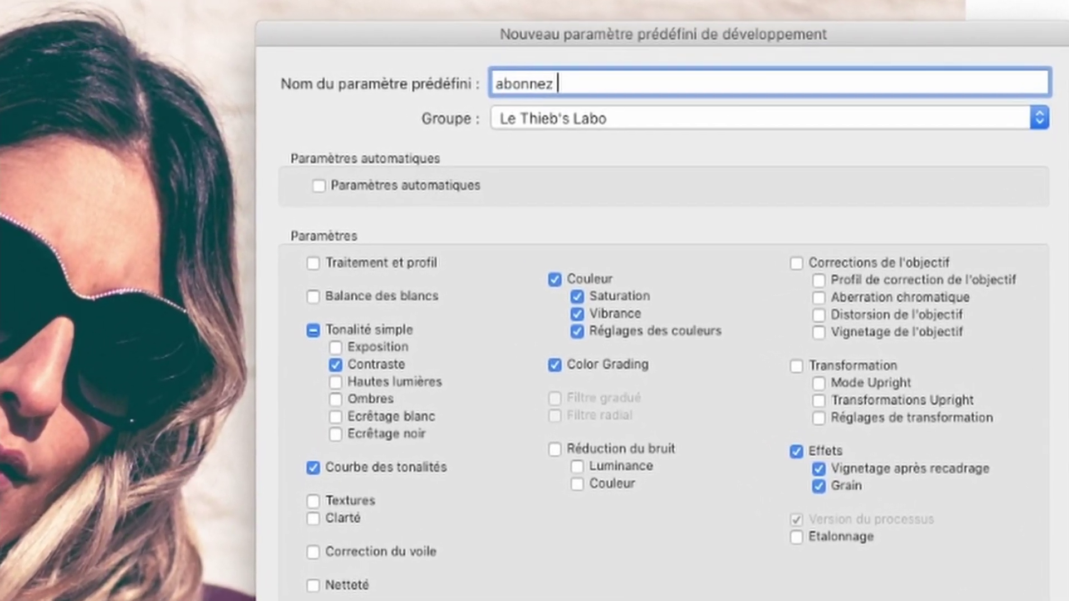
{"action": "type", "text": " vous"}
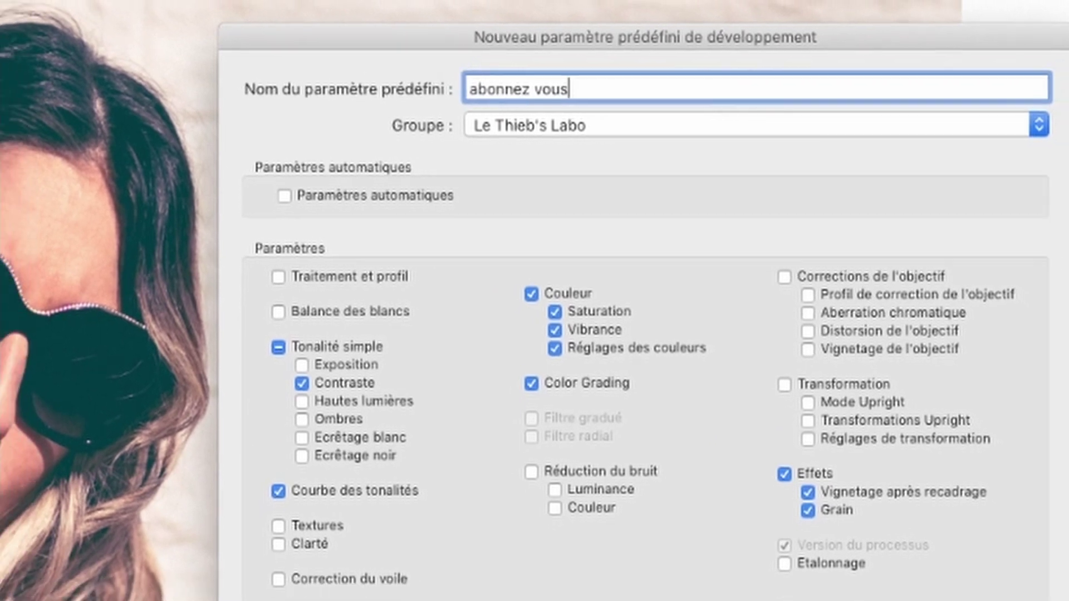